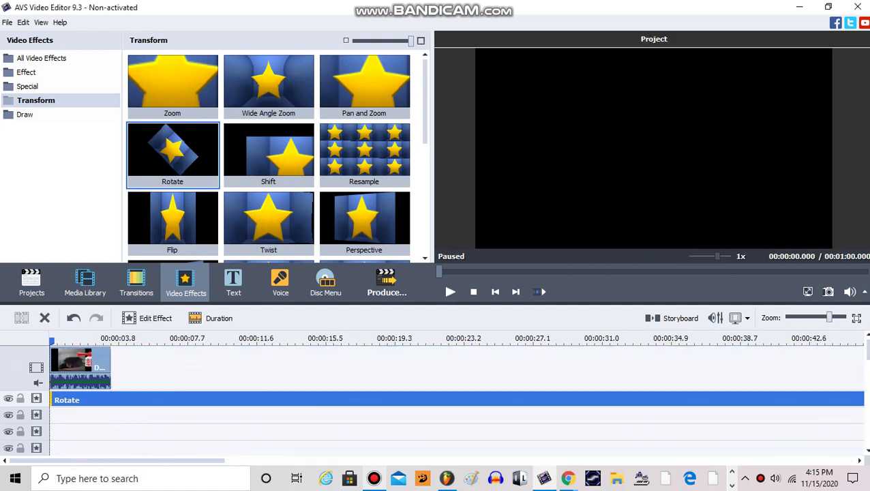
Split the Rotate effect at the end of the clip and delete the part that extends beyond it.
{"action": "left_click", "coordinate": [111, 341]}
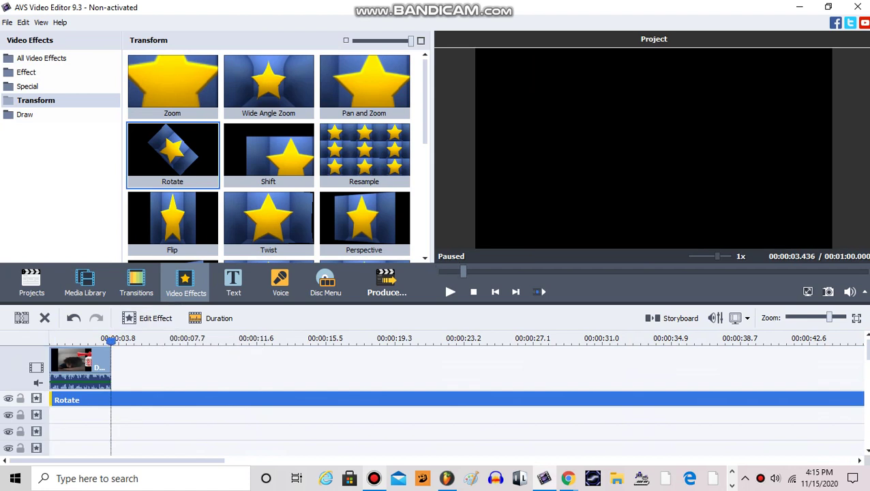
{"action": "left_click", "coordinate": [22, 318]}
{"action": "left_click", "coordinate": [45, 317]}
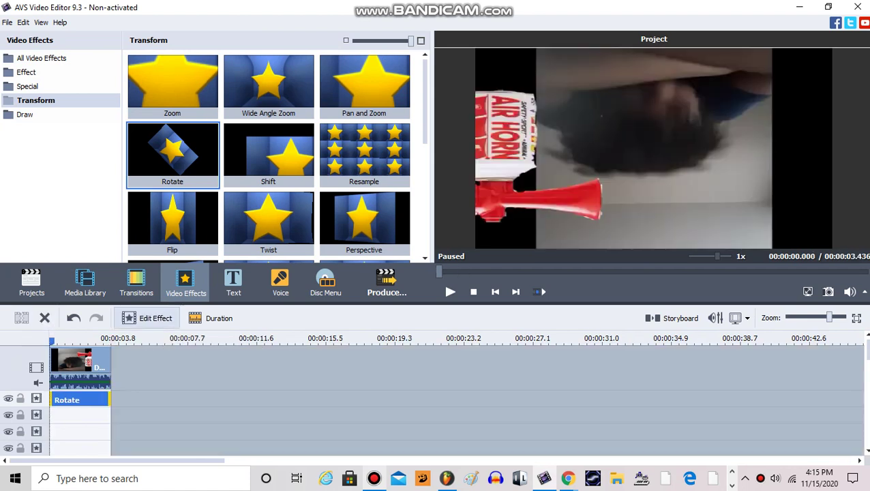
Set the Rotate effect's angle to -180, extend its fade-in over the effect's whole duration, and apply the settings.
{"action": "left_click", "coordinate": [147, 318]}
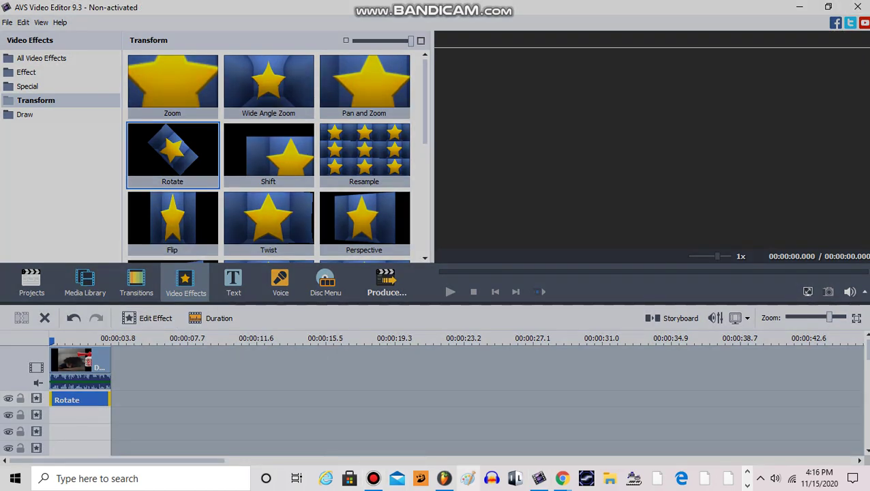
{"action": "left_click", "coordinate": [539, 479]}
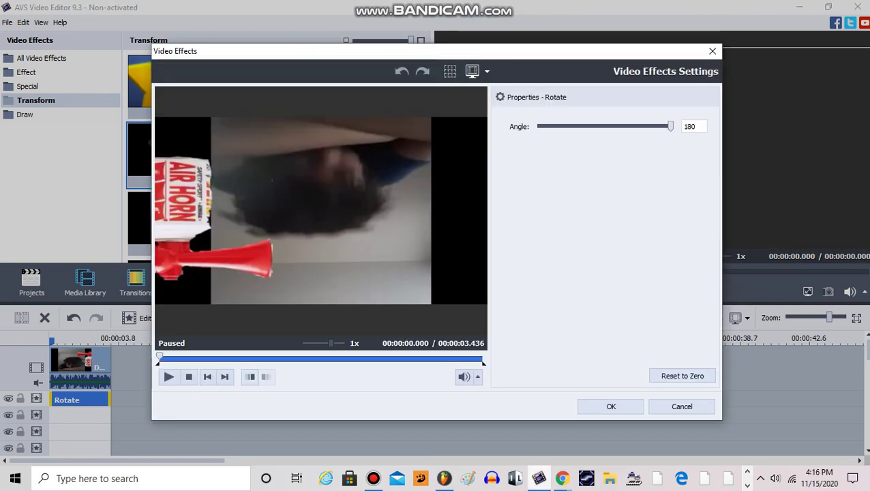
{"action": "left_click_drag", "start_coordinate": [671, 127], "coordinate": [539, 127]}
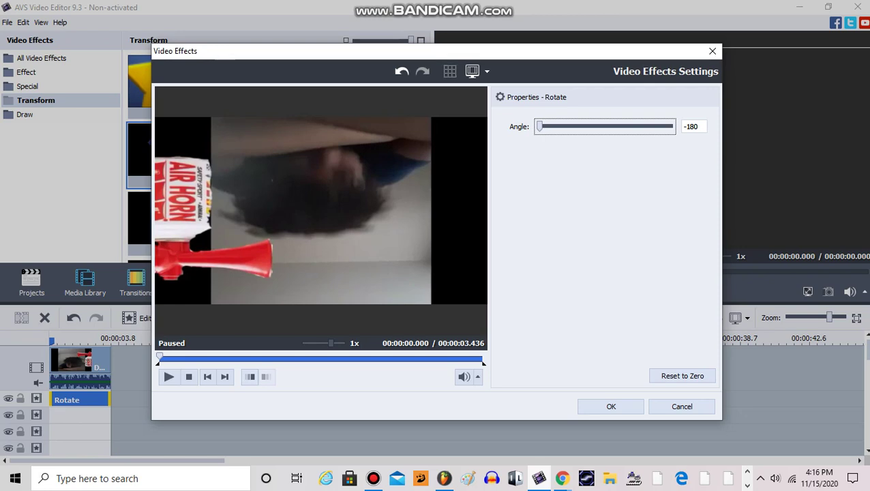
{"action": "left_click_drag", "start_coordinate": [158, 364], "coordinate": [483, 364]}
{"action": "left_click", "coordinate": [611, 408]}
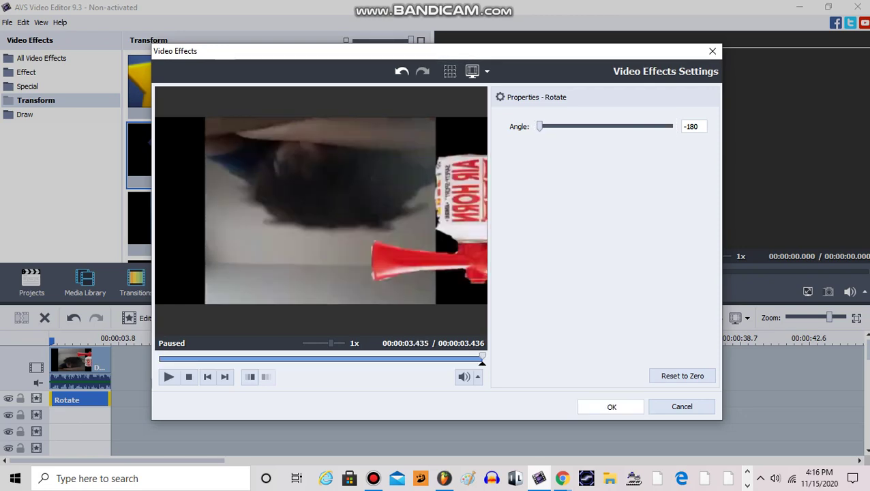
{"action": "key", "text": "Return"}
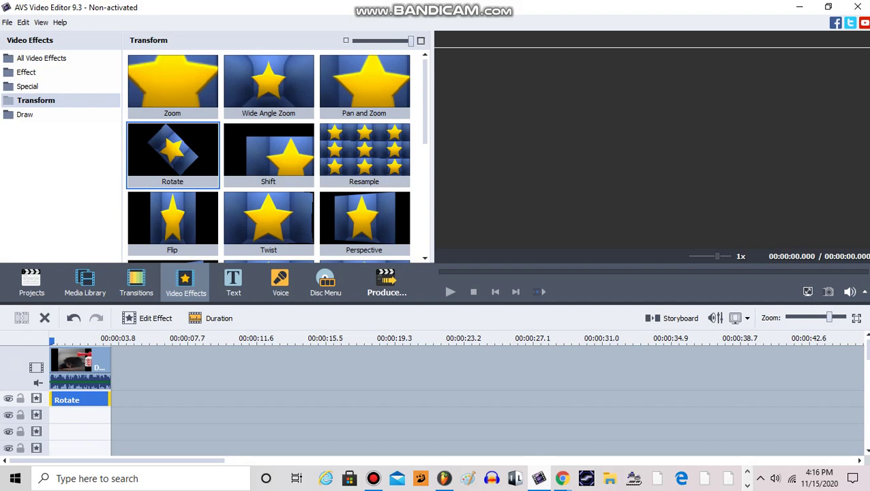
Add the Wave transform effect on the track below Rotate and shorten it to end with the clip.
{"action": "left_click", "coordinate": [28, 87]}
{"action": "left_click", "coordinate": [36, 101]}
{"action": "left_click", "coordinate": [173, 87]}
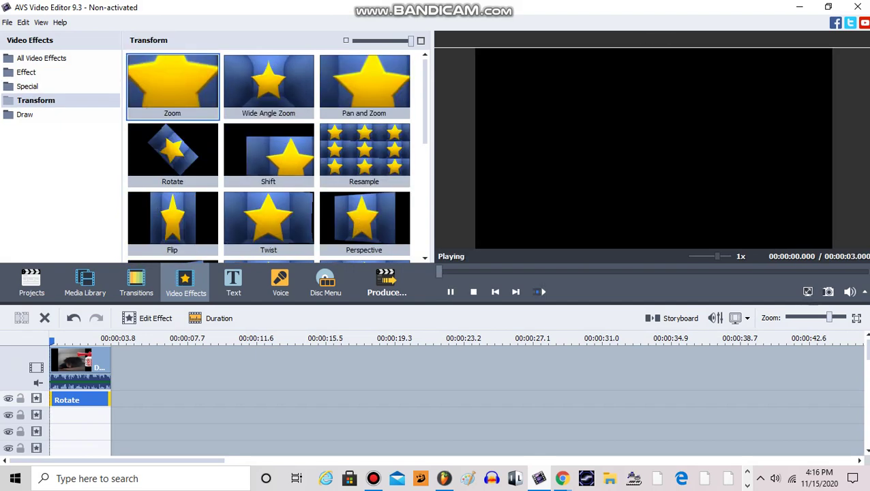
{"action": "scroll", "coordinate": [273, 157], "scroll_direction": "down", "scroll_amount": 5}
{"action": "left_click_drag", "start_coordinate": [364, 116], "coordinate": [247, 415]}
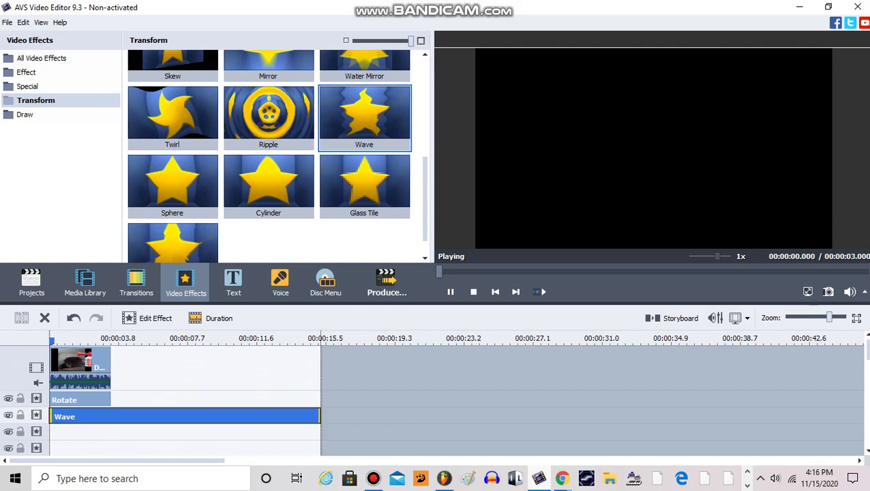
{"action": "left_click_drag", "start_coordinate": [320, 416], "coordinate": [111, 416]}
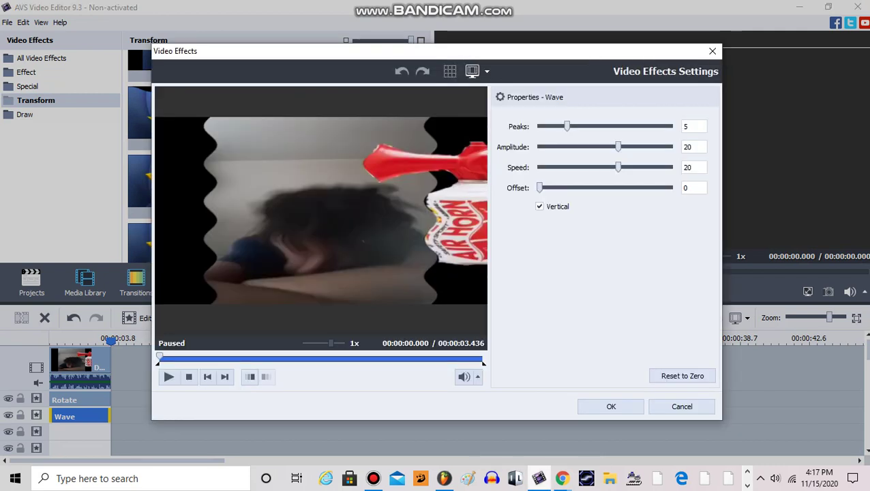
Set the Wave effect's Peaks to 1.
{"action": "left_click", "coordinate": [568, 126]}
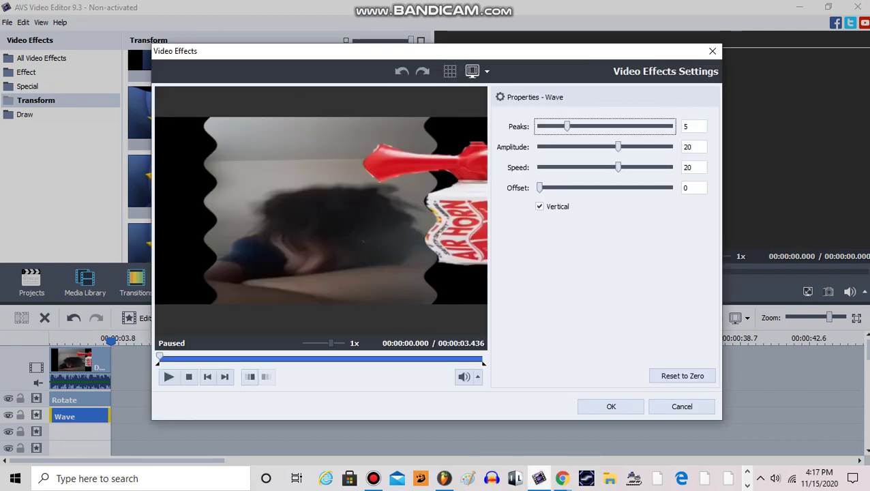
{"action": "key", "text": "Left"}
{"action": "key", "text": "Left"}
{"action": "key", "text": "Left"}
{"action": "key", "text": "Left"}
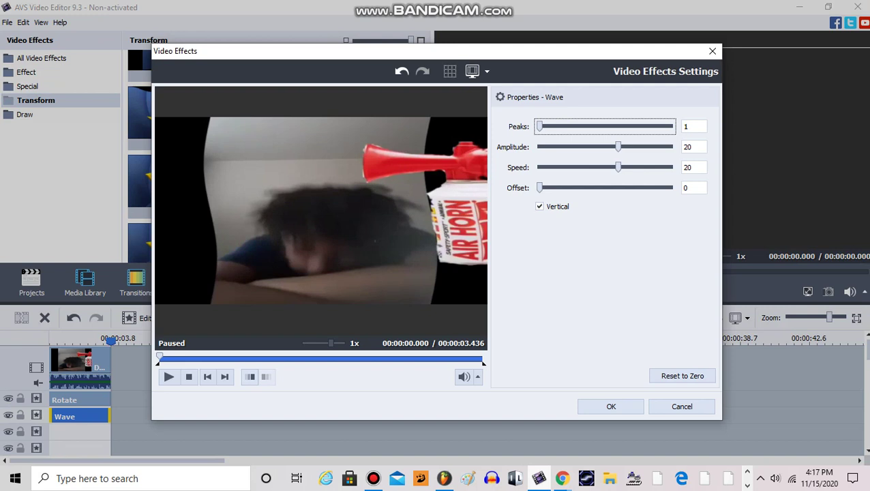
Set the Wave effect's Speed to 0.
{"action": "key", "text": "Tab"}
{"action": "key", "text": "Tab"}
{"action": "key", "text": "Left"}
{"action": "key", "text": "Left"}
{"action": "key", "text": "Left"}
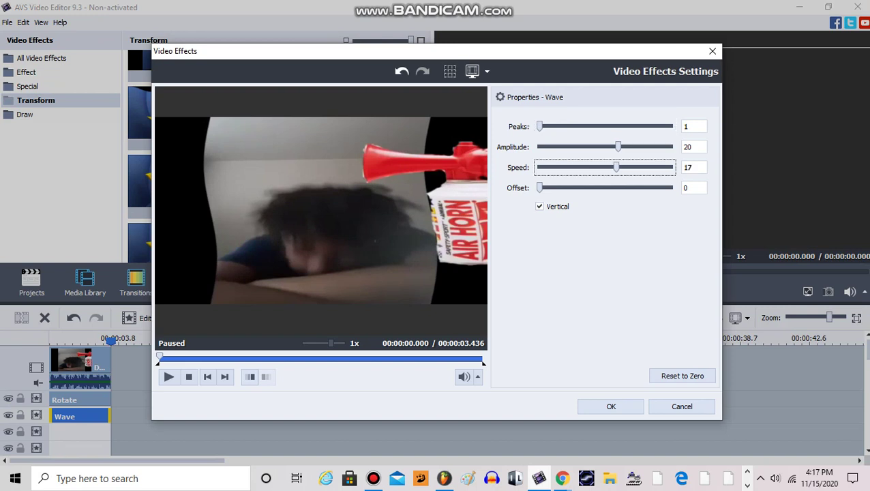
{"action": "key", "text": "Left"}
{"action": "key", "text": "Left"}
{"action": "key", "text": "Left"}
{"action": "key", "text": "Left"}
{"action": "key", "text": "Left"}
{"action": "key", "text": "Left"}
{"action": "key", "text": "Left"}
{"action": "key", "text": "Left"}
{"action": "key", "text": "Left"}
{"action": "key", "text": "Left"}
{"action": "key", "text": "Left"}
{"action": "key", "text": "Left"}
{"action": "key", "text": "Left"}
{"action": "key", "text": "Left"}
{"action": "key", "text": "Left"}
{"action": "key", "text": "Left"}
{"action": "key", "text": "Left"}
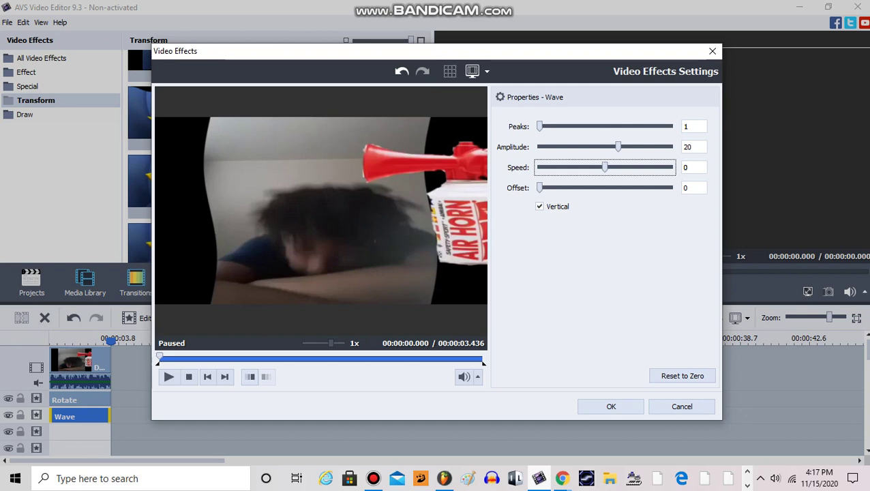
Set the Wave effect's Amplitude to -100 and apply the settings.
{"action": "key", "text": "shift+Tab"}
{"action": "key", "text": "Home"}
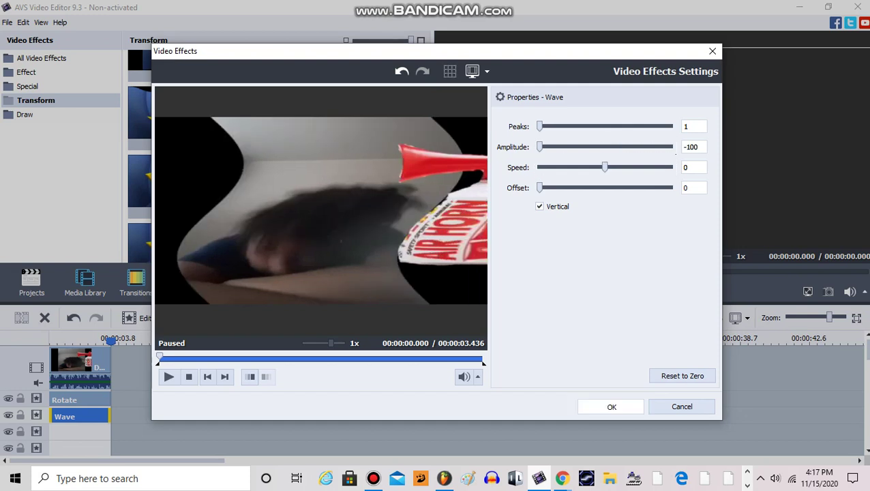
{"action": "key", "text": "Return"}
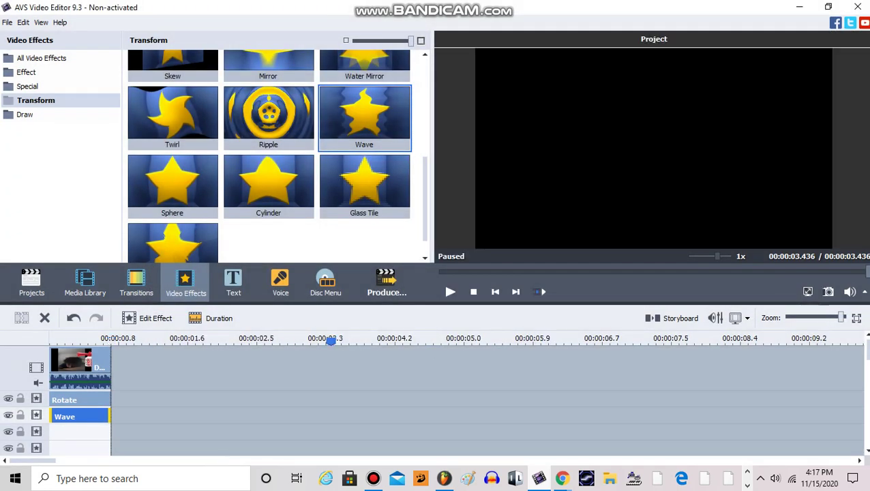
Open the audio correction settings of the Darkside Pitch clip.
{"action": "left_click", "coordinate": [286, 366]}
{"action": "left_click", "coordinate": [292, 318]}
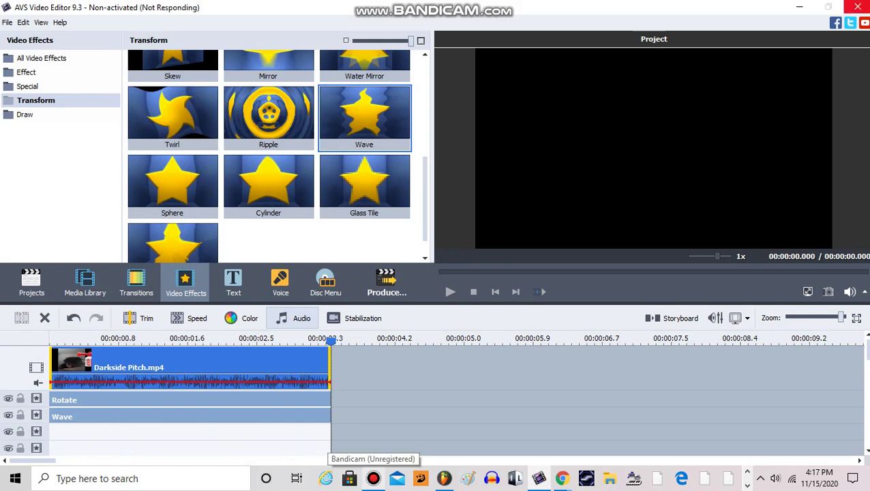
{"action": "left_click", "coordinate": [373, 478]}
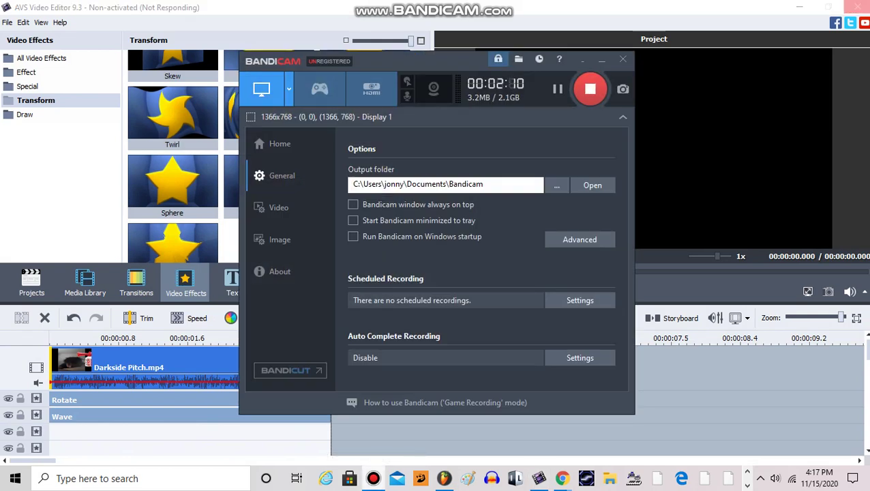
{"action": "left_click", "coordinate": [858, 7]}
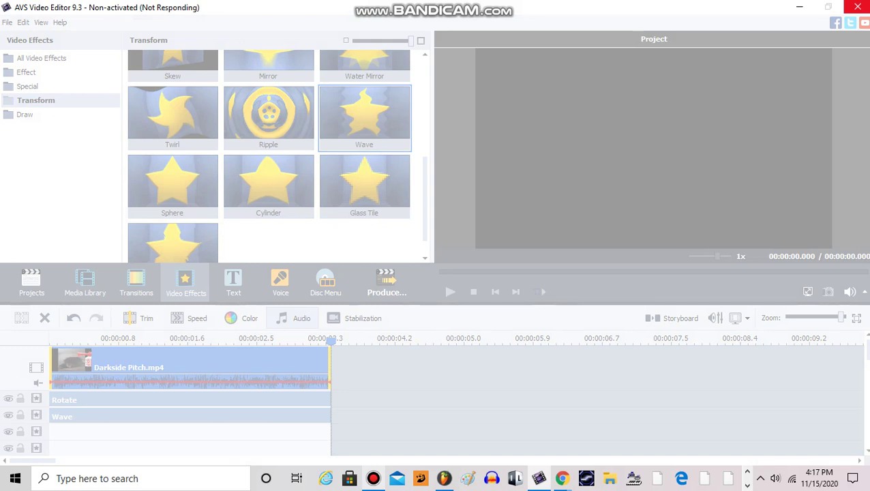
{"action": "left_click", "coordinate": [373, 478]}
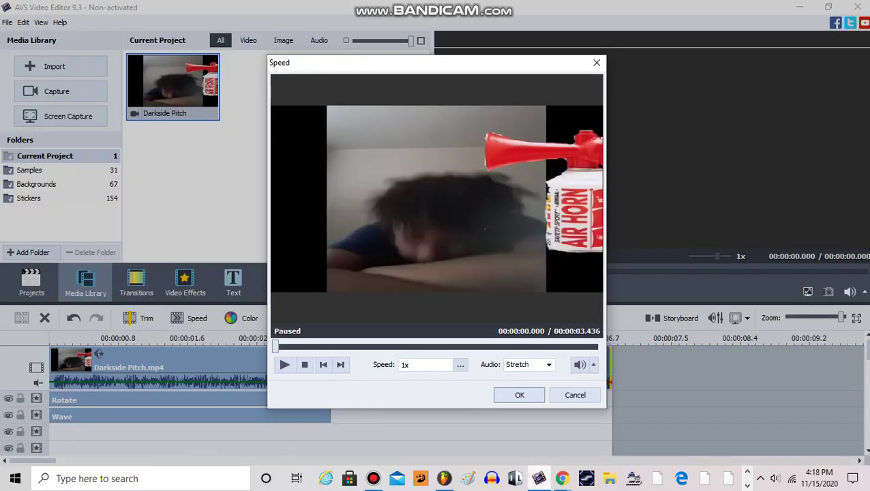
Increase the playback speed of the second Darkside Pitch clip so that it lasts about 1.01 seconds.
{"action": "left_click", "coordinate": [410, 365]}
{"action": "key", "text": "Up"}
{"action": "key", "text": "Down"}
{"action": "key", "text": "Down"}
{"action": "key", "text": "Up"}
{"action": "key", "text": "Up"}
{"action": "key", "text": "Up"}
{"action": "key", "text": "Up"}
{"action": "key", "text": "Up"}
{"action": "key", "text": "Up"}
{"action": "key", "text": "Up"}
{"action": "key", "text": "Up"}
{"action": "key", "text": "Up"}
{"action": "key", "text": "Up"}
{"action": "key", "text": "Up"}
{"action": "key", "text": "Up"}
{"action": "key", "text": "Up"}
{"action": "key", "text": "Up"}
{"action": "key", "text": "Up"}
{"action": "key", "text": "Up"}
{"action": "key", "text": "Up"}
{"action": "key", "text": "Up"}
{"action": "key", "text": "Up"}
{"action": "key", "text": "Up"}
{"action": "key", "text": "Up"}
{"action": "key", "text": "Up"}
{"action": "key", "text": "Up"}
{"action": "key", "text": "Up"}
{"action": "key", "text": "Up"}
{"action": "key", "text": "Up"}
{"action": "key", "text": "Up"}
{"action": "key", "text": "Up"}
{"action": "key", "text": "Up"}
{"action": "key", "text": "Up"}
{"action": "key", "text": "Up"}
{"action": "key", "text": "Up"}
{"action": "key", "text": "Up"}
{"action": "key", "text": "Up"}
{"action": "key", "text": "Up"}
{"action": "key", "text": "Up"}
{"action": "key", "text": "Up"}
{"action": "key", "text": "Up"}
{"action": "key", "text": "Up"}
{"action": "key", "text": "Up"}
{"action": "key", "text": "Up"}
{"action": "key", "text": "Up"}
{"action": "key", "text": "Up"}
{"action": "key", "text": "Up"}
{"action": "key", "text": "Up"}
{"action": "key", "text": "Up"}
{"action": "key", "text": "Up"}
{"action": "key", "text": "Up"}
{"action": "key", "text": "Up"}
{"action": "key", "text": "Return"}
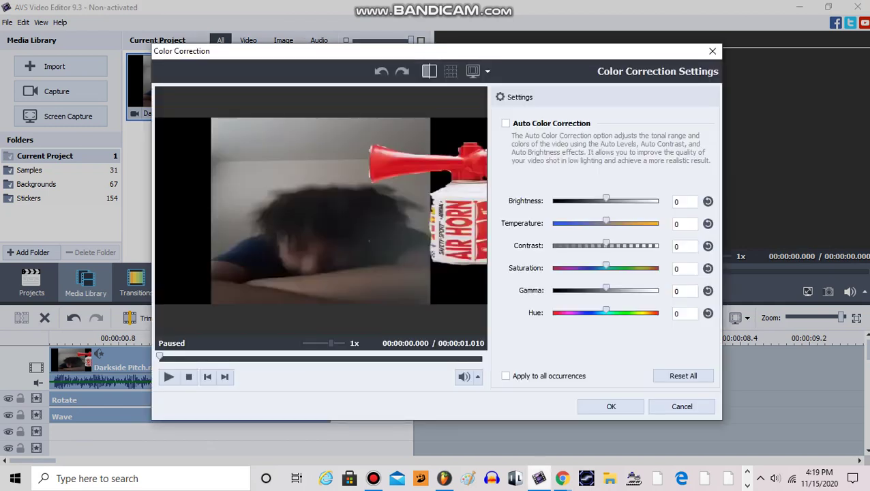
Set the second clip's Hue to -90 in its color correction and apply it.
{"action": "double_click", "coordinate": [677, 313]}
{"action": "type", "text": "-1"}
{"action": "key", "text": "BackSpace"}
{"action": "type", "text": "90"}
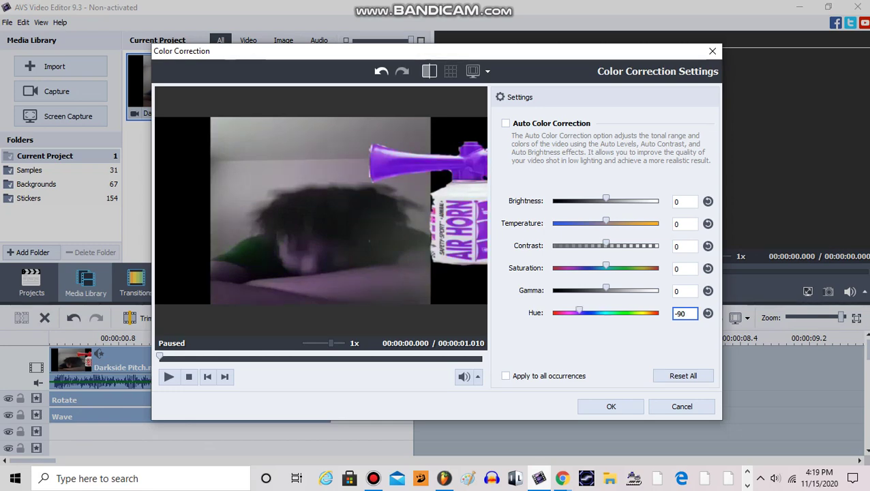
{"action": "left_click", "coordinate": [611, 406]}
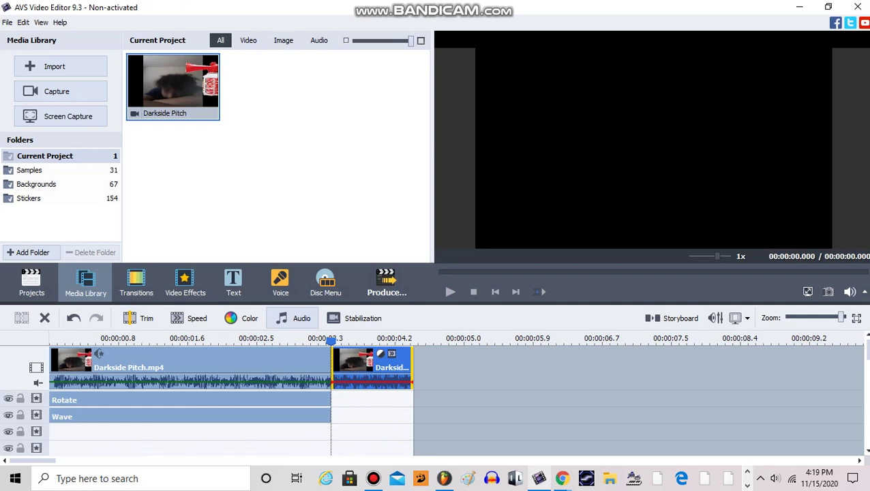
Apply a Pitch Shift with a rate of 141 to the second clip's audio.
{"action": "left_click", "coordinate": [293, 319]}
{"action": "left_click", "coordinate": [528, 346]}
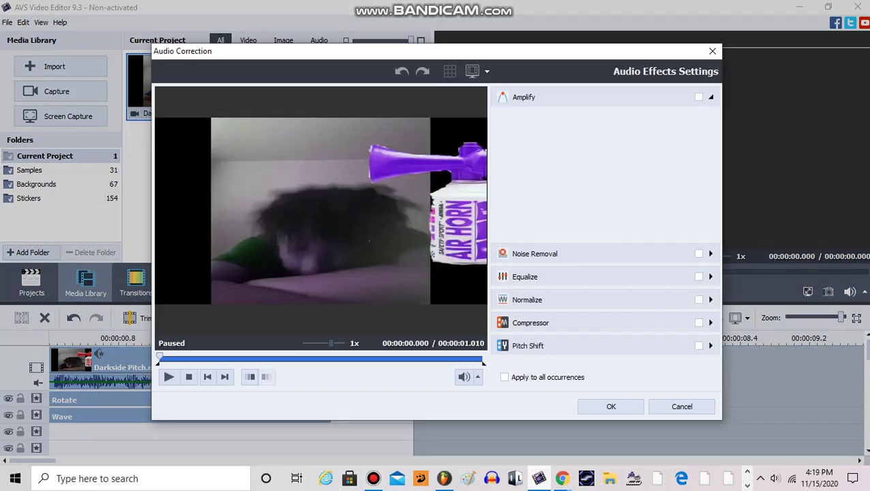
{"action": "left_click", "coordinate": [592, 249]}
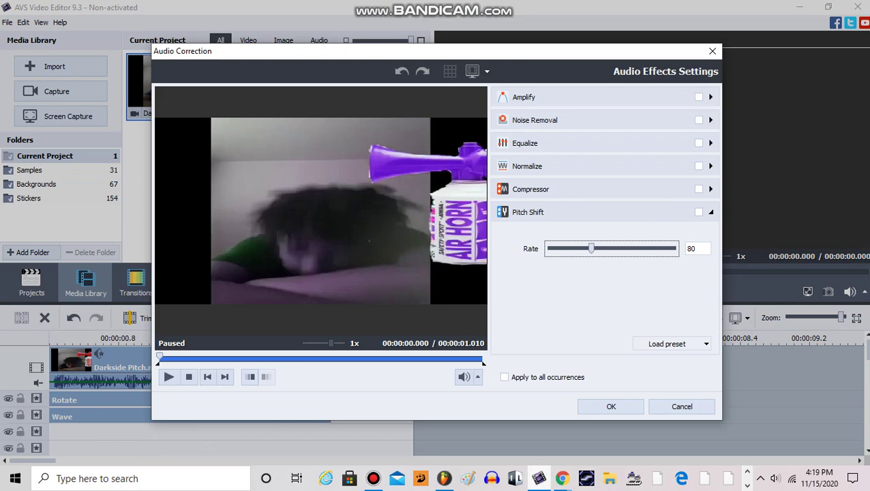
{"action": "left_click_drag", "start_coordinate": [592, 249], "coordinate": [654, 249]}
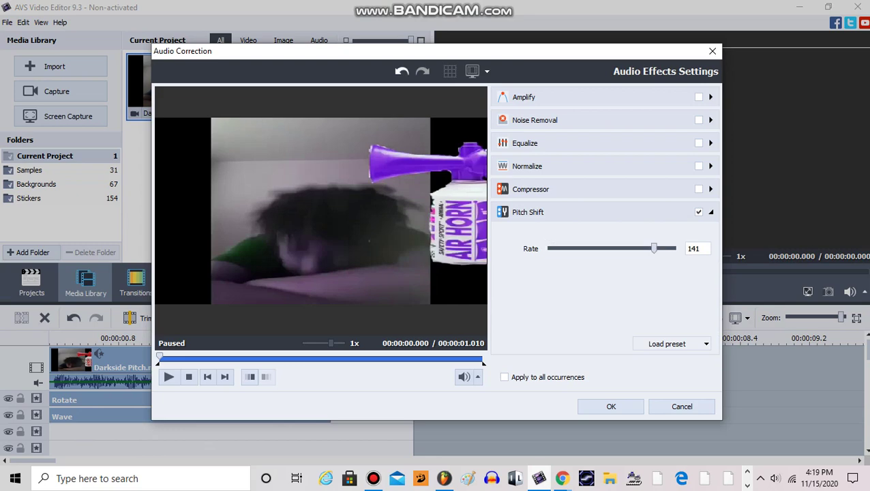
{"action": "left_click", "coordinate": [611, 406]}
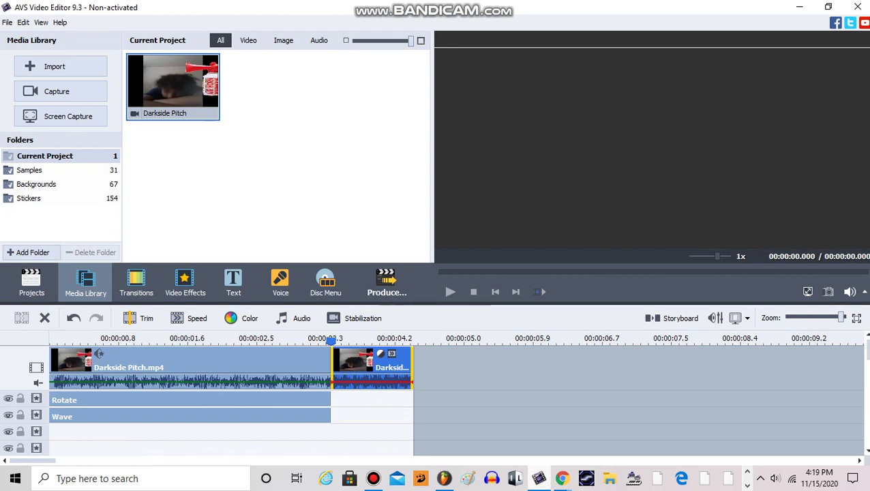
Add a Wave effect under the second clip, split it at the clip's end and delete the excess part.
{"action": "left_click", "coordinate": [185, 282]}
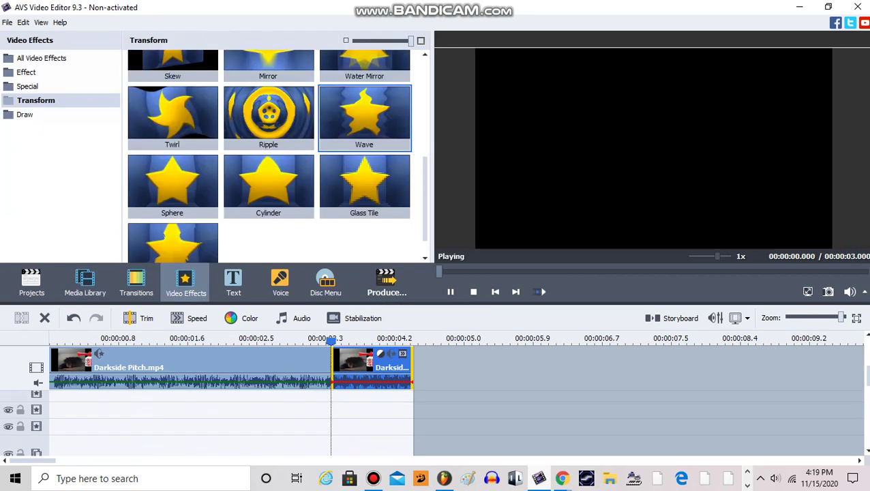
{"action": "left_click_drag", "start_coordinate": [364, 116], "coordinate": [394, 417]}
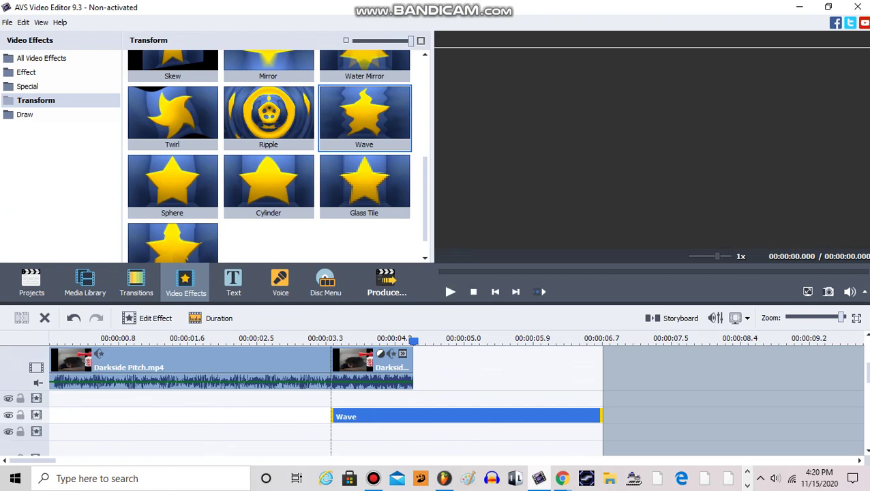
{"action": "left_click", "coordinate": [413, 339]}
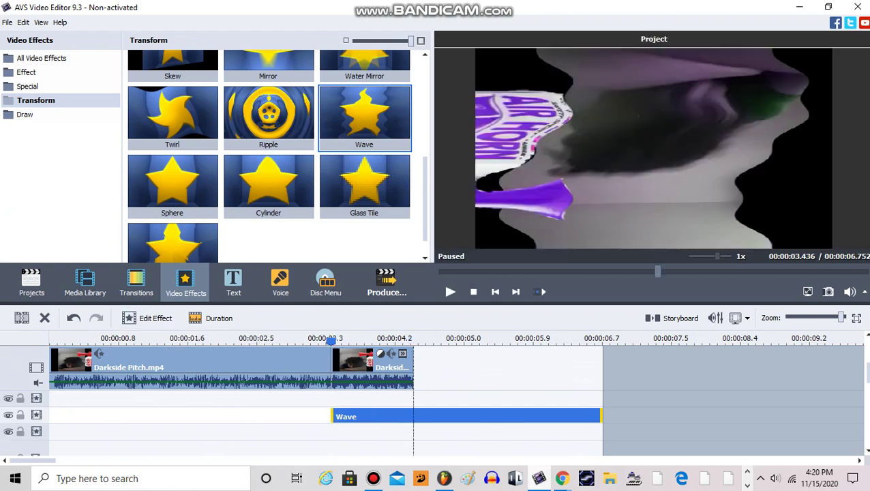
{"action": "left_click", "coordinate": [22, 317]}
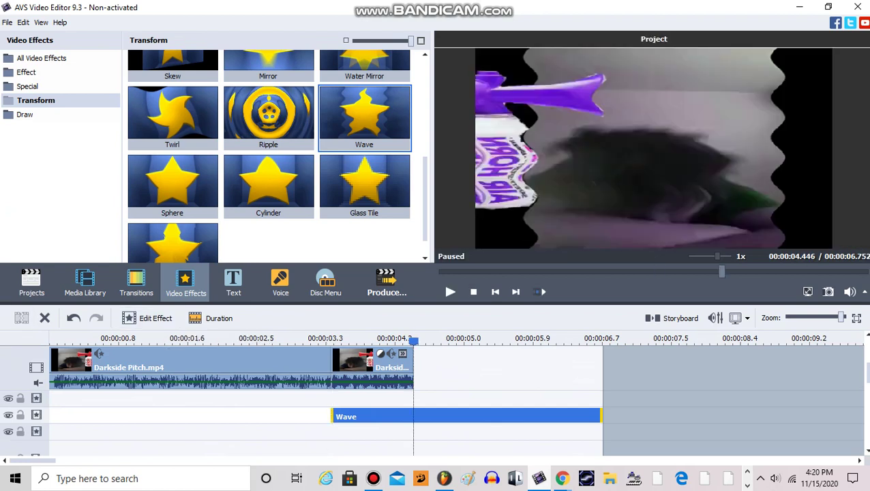
{"action": "left_click", "coordinate": [45, 318]}
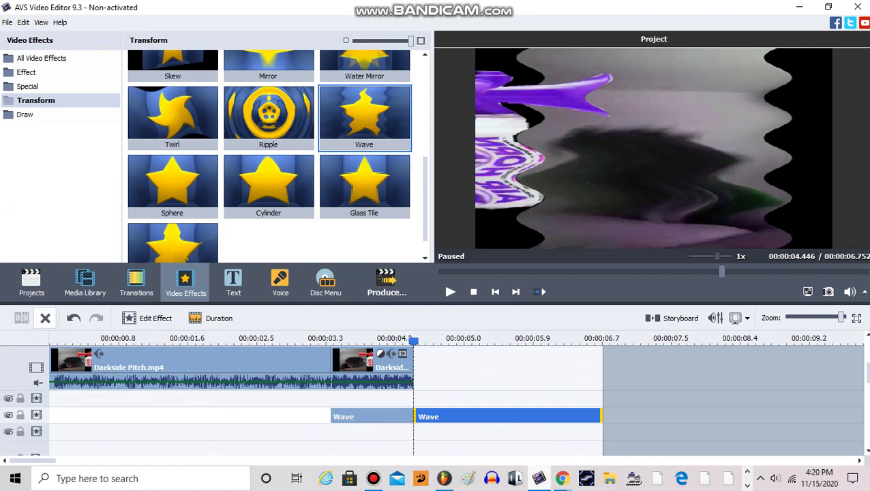
{"action": "key", "text": "Delete"}
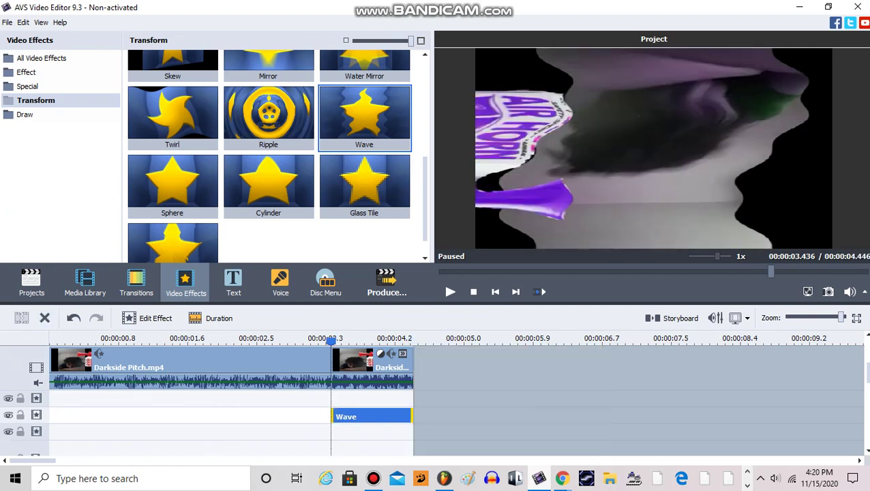
Restore the deleted Wave piece and move it beneath the existing Wave effect under the second clip.
{"action": "key", "text": "ctrl+z"}
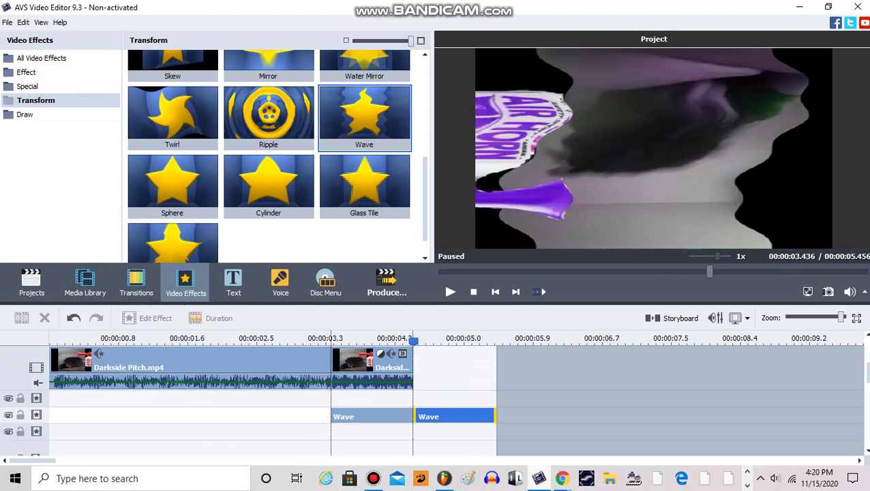
{"action": "left_click_drag", "start_coordinate": [453, 417], "coordinate": [372, 433]}
Set the lower Wave effect to Peaks 2, Amplitude -99 and Speed 0, and apply it.
{"action": "left_click", "coordinate": [147, 318]}
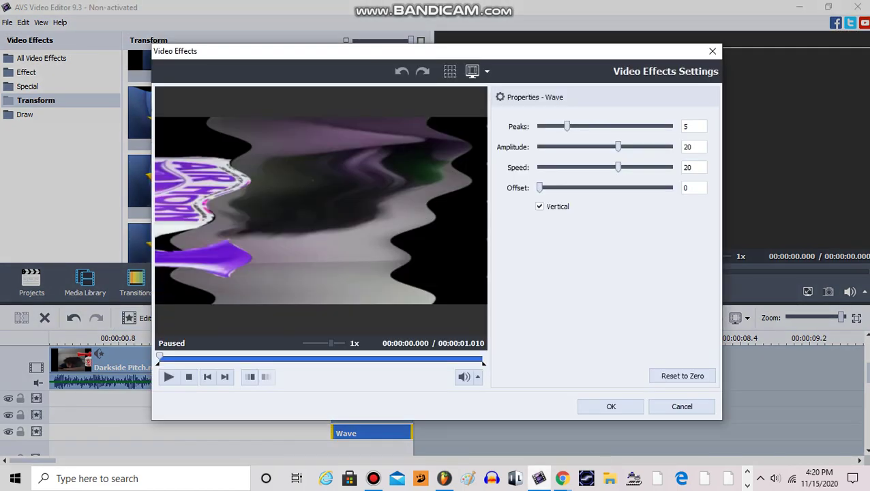
{"action": "left_click_drag", "start_coordinate": [566, 127], "coordinate": [546, 126]}
{"action": "left_click_drag", "start_coordinate": [619, 167], "coordinate": [540, 146]}
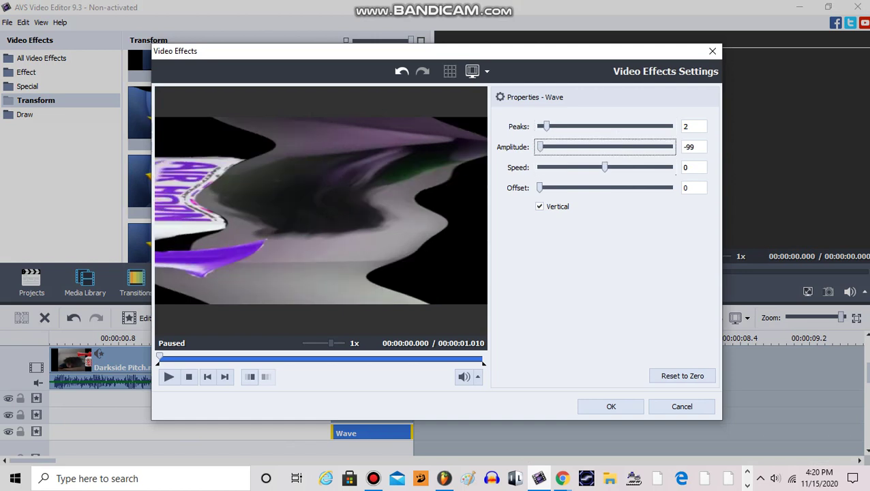
{"action": "left_click", "coordinate": [611, 407]}
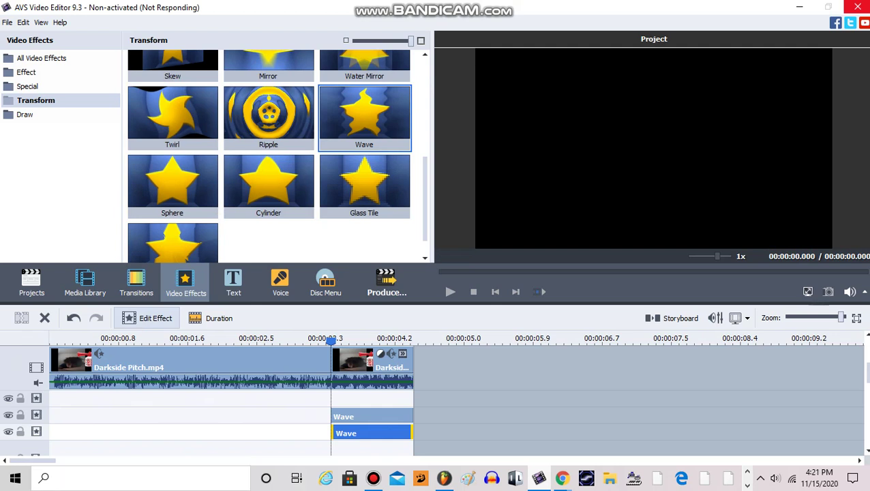
{"action": "mouse_move", "coordinate": [373, 479]}
{"action": "left_click", "coordinate": [373, 420]}
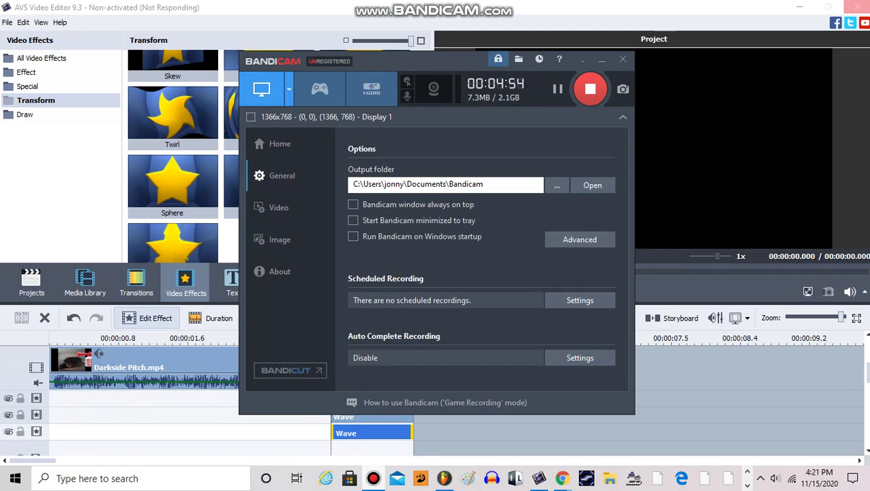
{"action": "left_click", "coordinate": [557, 89]}
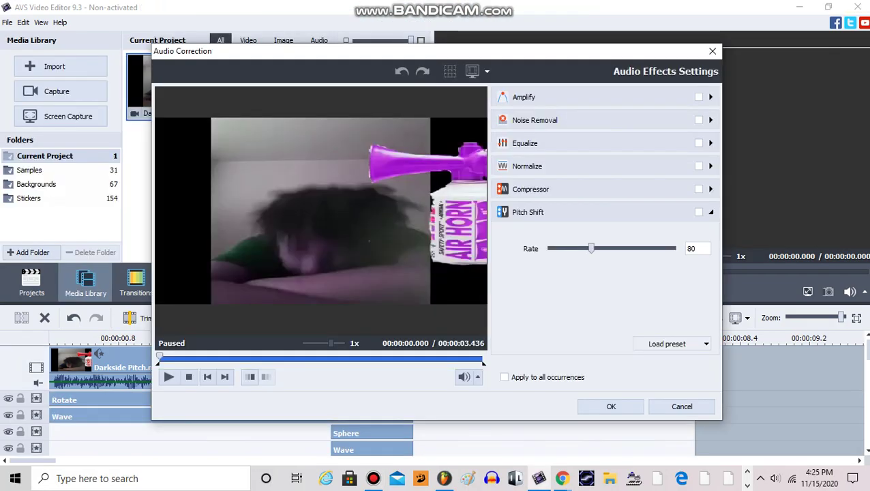
Enable Pitch Shift on the third Darkside Pitch clip's audio, lower its rate and apply it.
{"action": "left_click", "coordinate": [699, 212]}
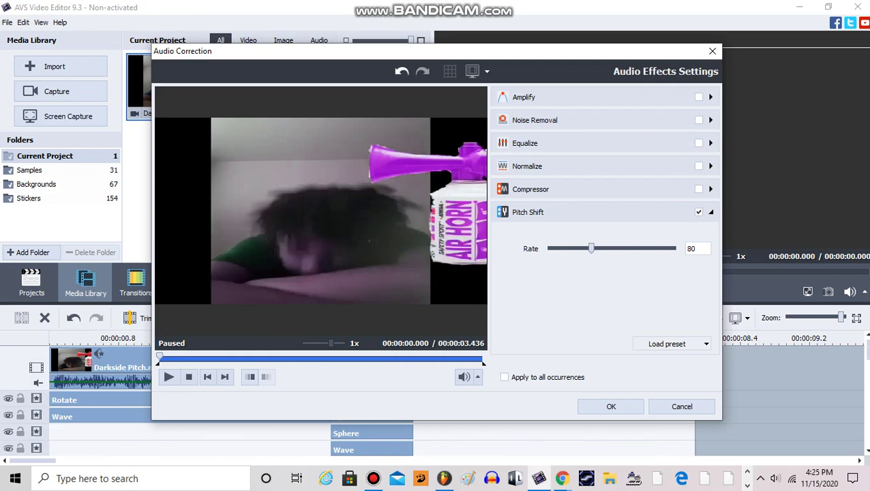
{"action": "left_click_drag", "start_coordinate": [592, 248], "coordinate": [583, 248]}
{"action": "key", "text": "Left"}
{"action": "key", "text": "Left"}
{"action": "left_click", "coordinate": [611, 406]}
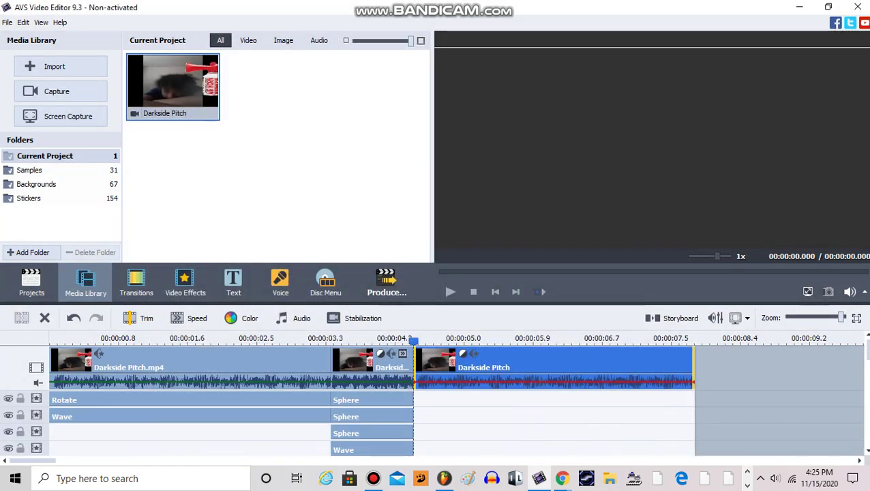
Duplicate the first clip's Rotate effect beneath the third clip and replace the copy with Ripple.
{"action": "right_click", "coordinate": [268, 399]}
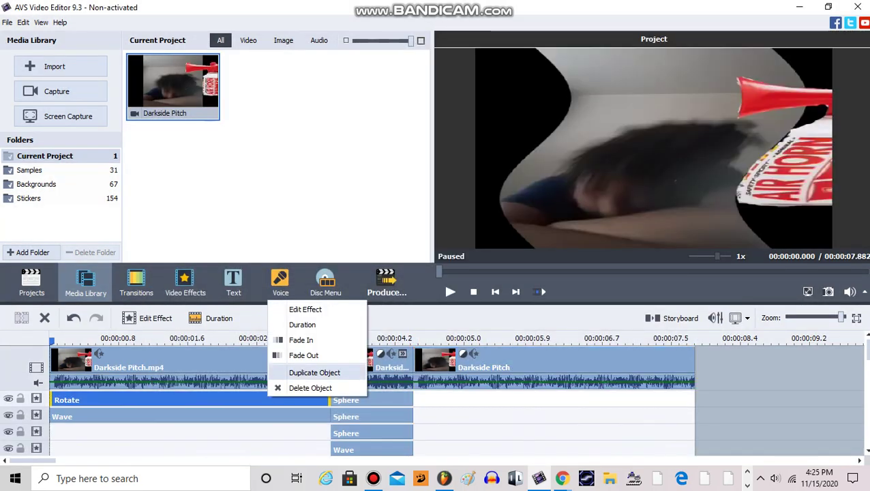
{"action": "left_click", "coordinate": [314, 372]}
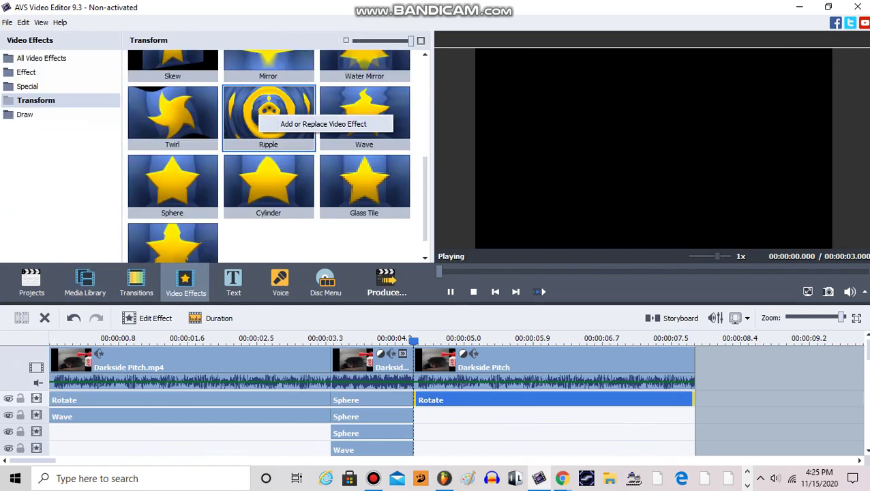
{"action": "left_click", "coordinate": [269, 109]}
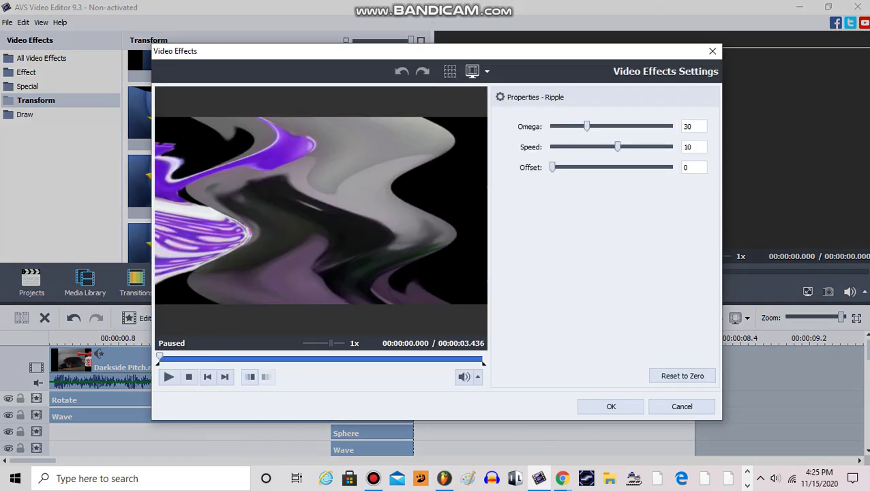
Set the Ripple effect's Speed to -10 and apply it.
{"action": "double_click", "coordinate": [689, 147]}
{"action": "type", "text": "-10"}
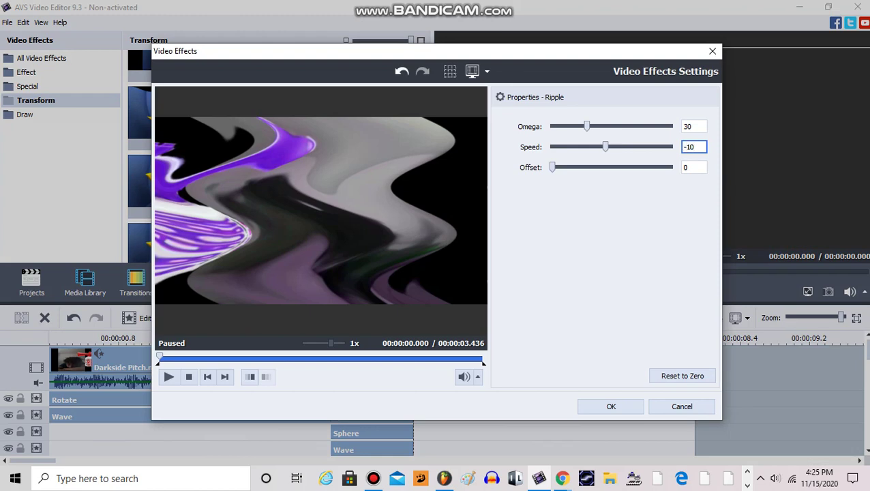
{"action": "left_click", "coordinate": [611, 406]}
{"action": "key", "text": "Return"}
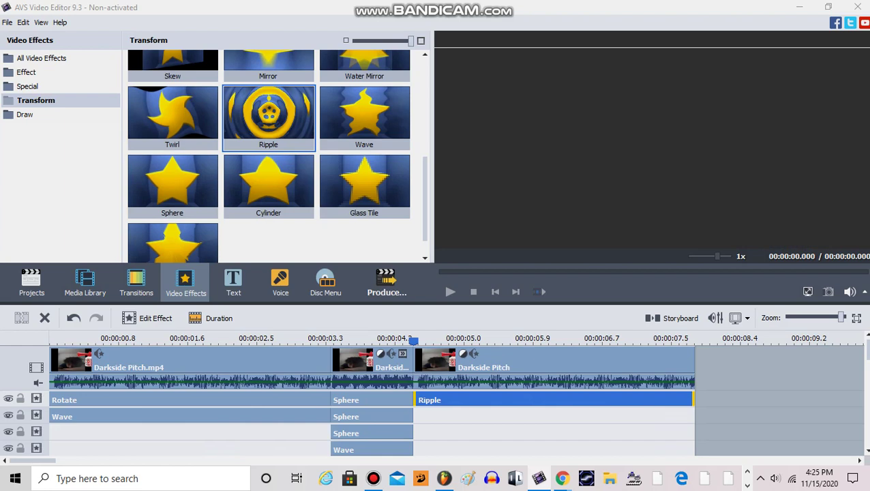
Add a fourth Darkside Pitch clip at the end of the timeline and pitch-shift its audio with a rate of 62.
{"action": "left_click", "coordinate": [85, 284]}
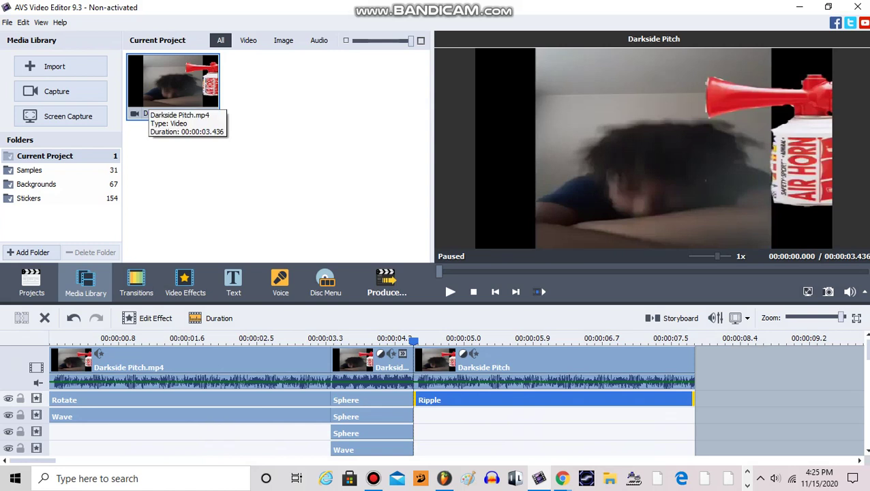
{"action": "left_click_drag", "start_coordinate": [147, 99], "coordinate": [777, 368]}
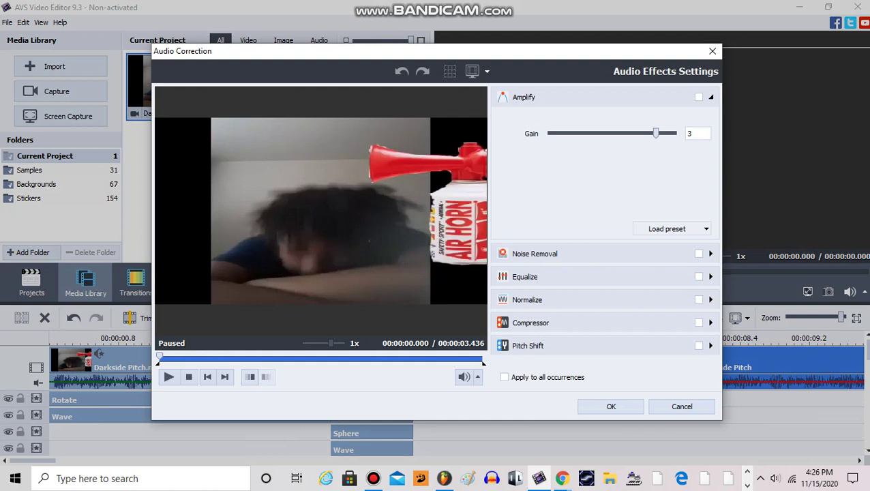
{"action": "left_click", "coordinate": [529, 346]}
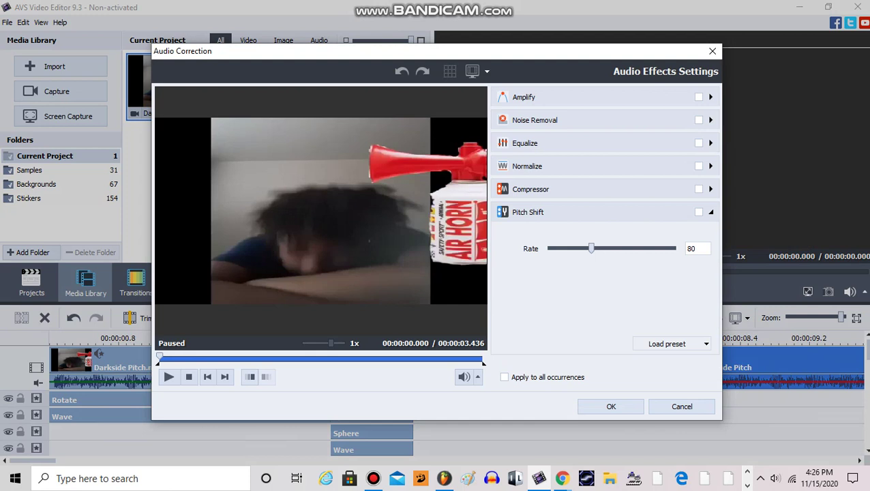
{"action": "left_click_drag", "start_coordinate": [591, 248], "coordinate": [573, 248]}
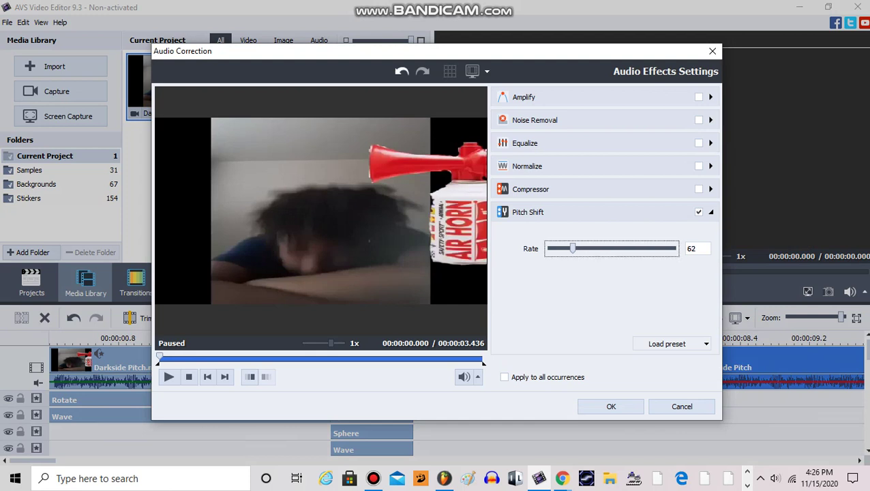
{"action": "left_click", "coordinate": [611, 407]}
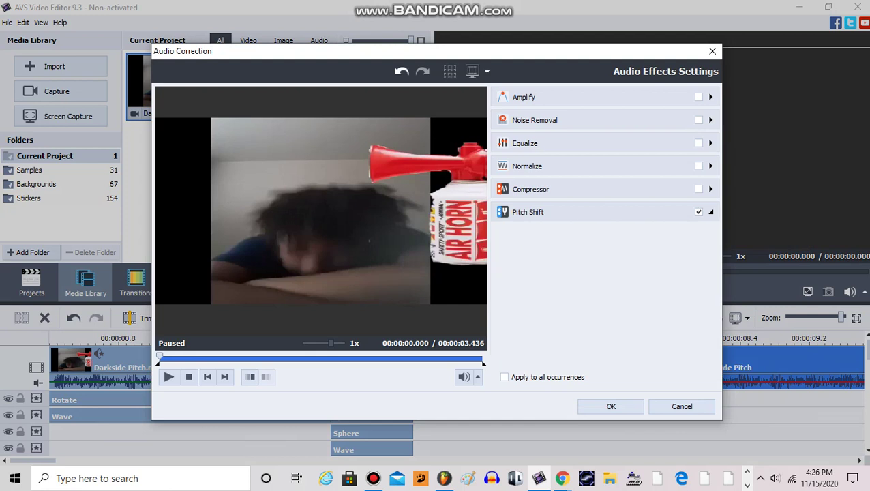
Enable Noise Removal with Reduce 10 for the fourth clip's audio and apply the audio correction.
{"action": "left_click", "coordinate": [699, 120]}
{"action": "left_click_drag", "start_coordinate": [551, 156], "coordinate": [674, 156]}
{"action": "left_click", "coordinate": [612, 407]}
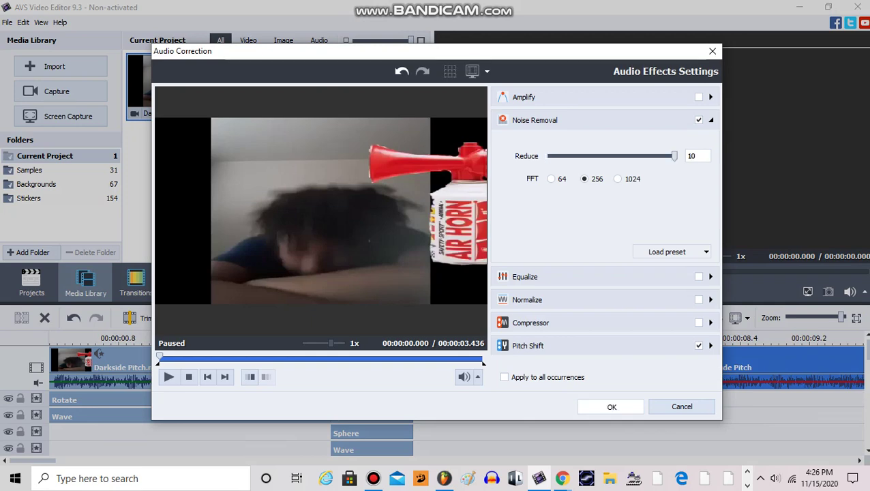
{"action": "key", "text": "Return"}
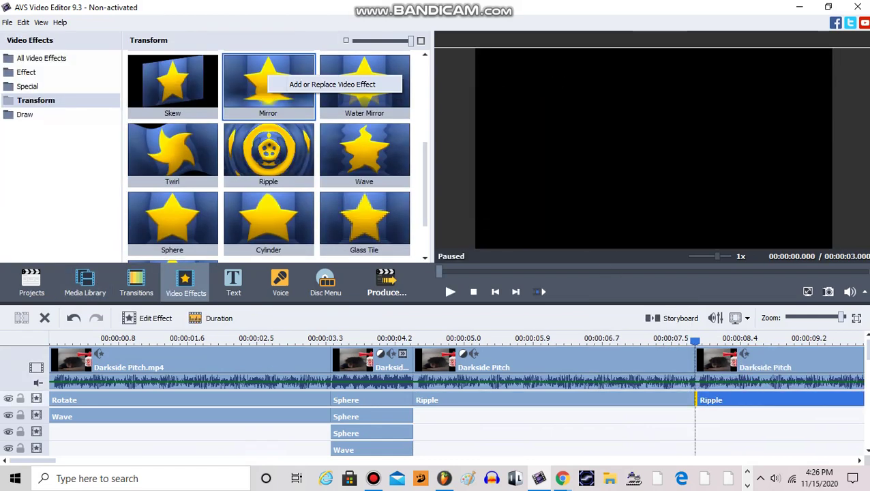
Replace the Ripple effect under the fourth clip with Mirror and set its Type to Left.
{"action": "left_click", "coordinate": [333, 83]}
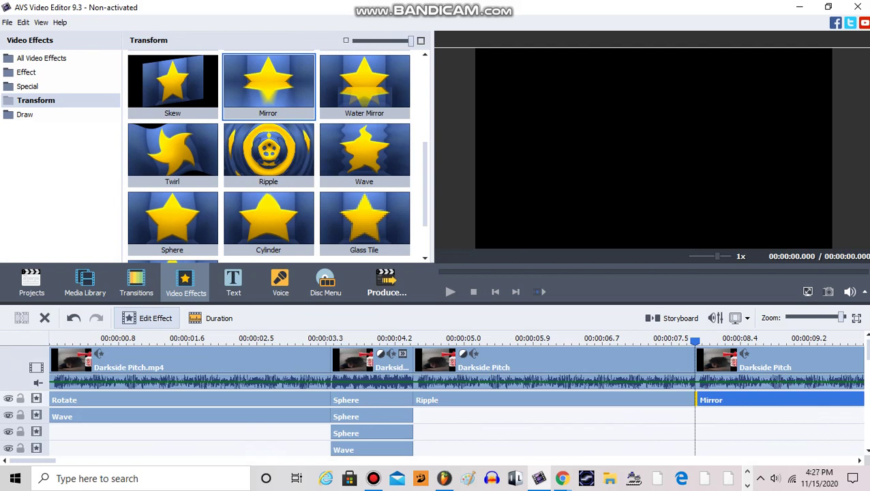
{"action": "left_click", "coordinate": [148, 318]}
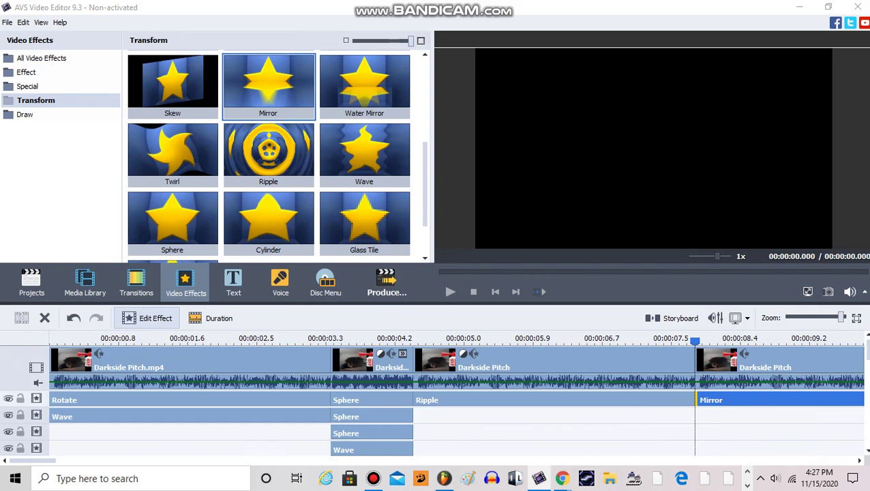
{"action": "left_click", "coordinate": [148, 319]}
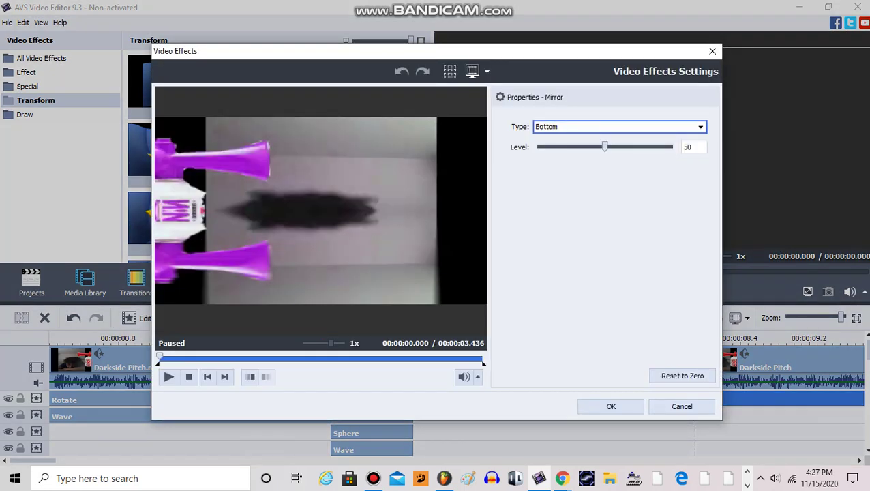
{"action": "left_click", "coordinate": [619, 127]}
{"action": "left_click", "coordinate": [546, 173]}
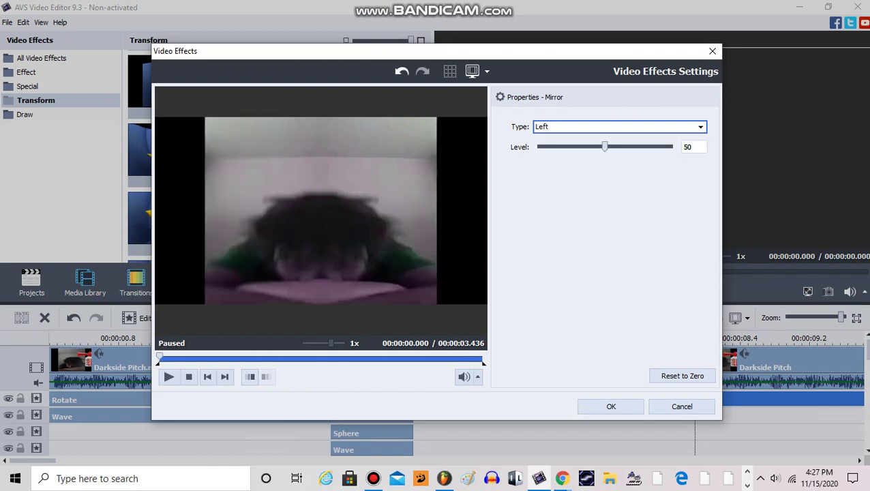
{"action": "left_click", "coordinate": [611, 407]}
{"action": "key", "text": "Return"}
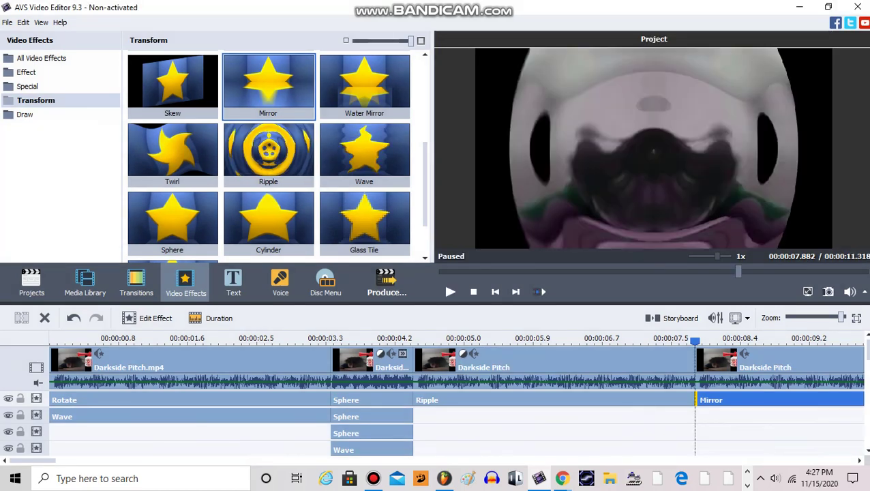
Duplicate the first clip's Wave effect beneath the third clip's Ripple and replace the copy with Twirl.
{"action": "right_click", "coordinate": [216, 416]}
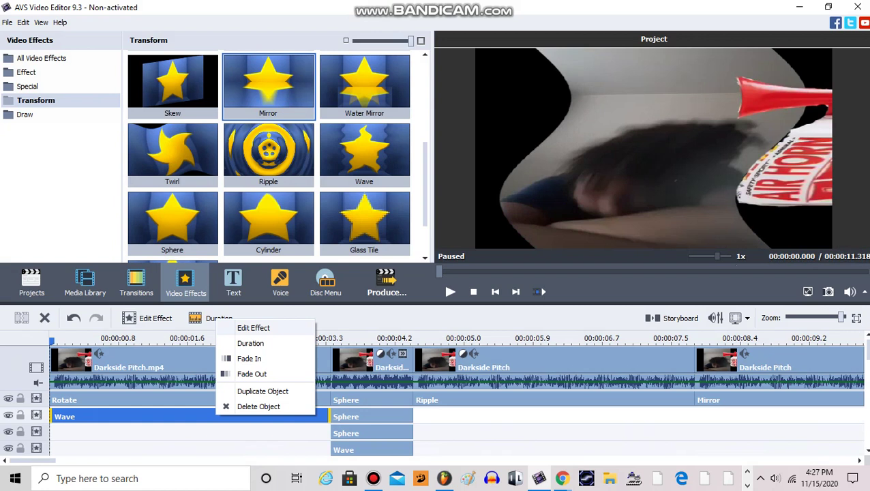
{"action": "left_click", "coordinate": [262, 392]}
{"action": "left_click_drag", "start_coordinate": [172, 152], "coordinate": [434, 415]}
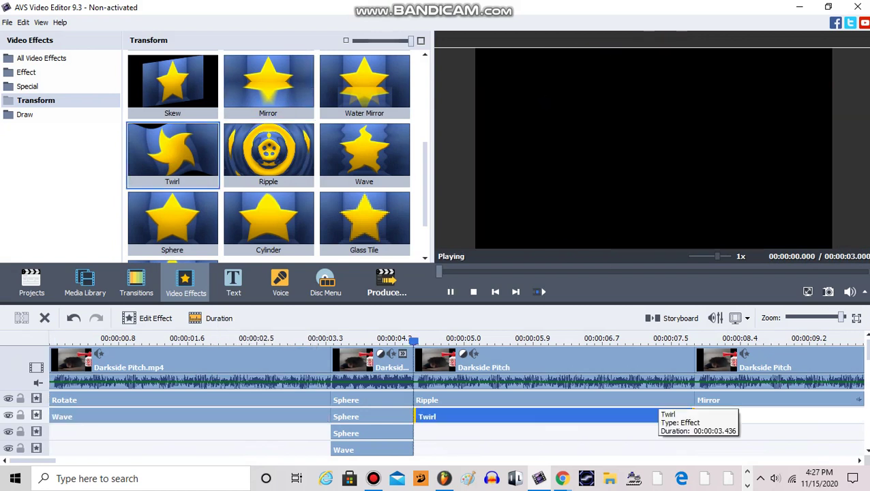
Place the Twirl effect beneath the fourth clip's Mirror and set its Angle to -90.
{"action": "left_click_drag", "start_coordinate": [173, 152], "coordinate": [702, 416]}
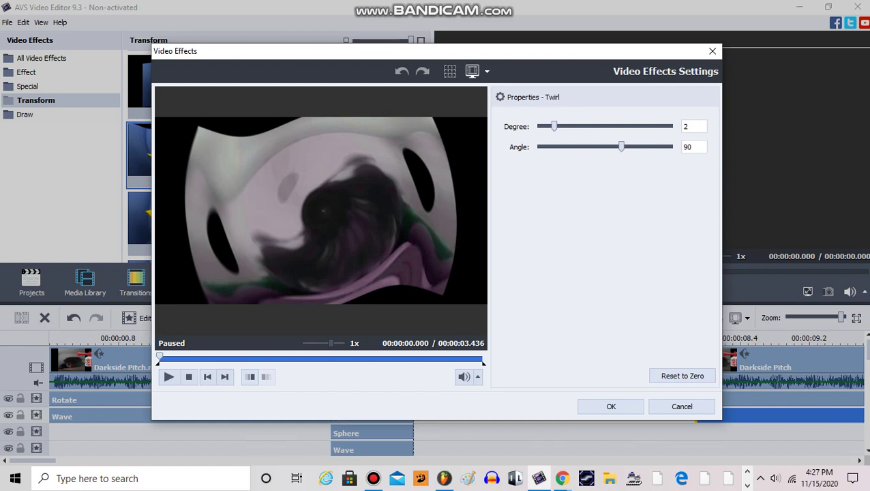
{"action": "left_click_drag", "start_coordinate": [622, 147], "coordinate": [589, 146]}
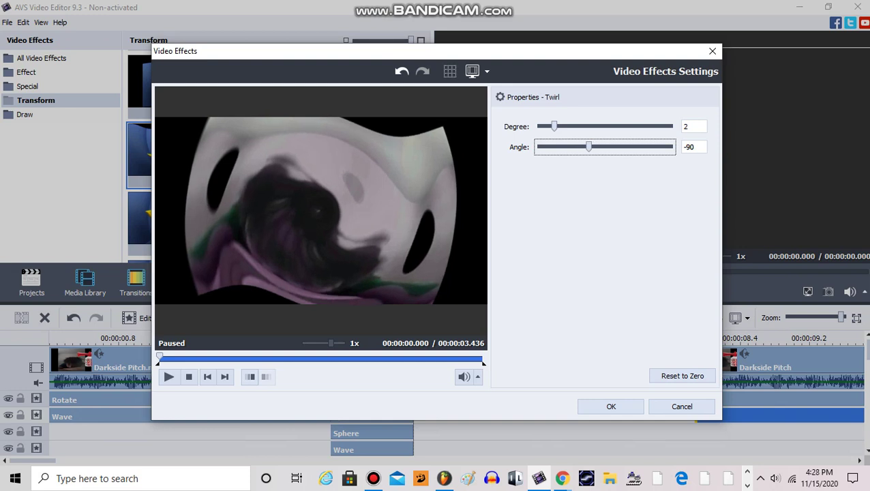
{"action": "left_click_drag", "start_coordinate": [158, 364], "coordinate": [483, 364]}
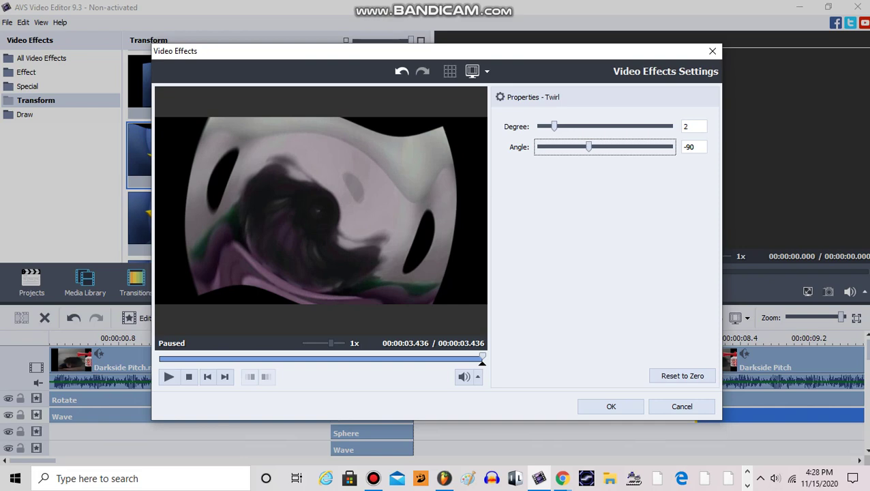
{"action": "left_click", "coordinate": [611, 407]}
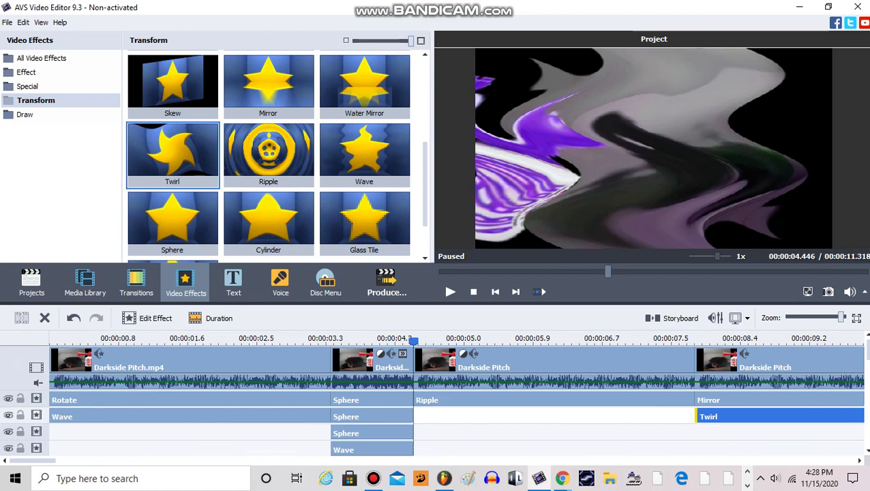
Add a fifth Darkside Pitch clip at the end of the timeline.
{"action": "left_click", "coordinate": [797, 317]}
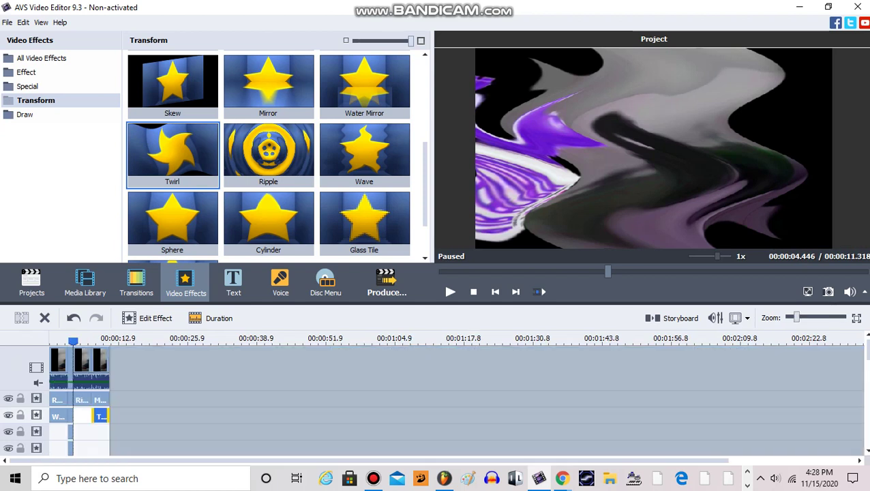
{"action": "left_click_drag", "start_coordinate": [797, 317], "coordinate": [832, 317]}
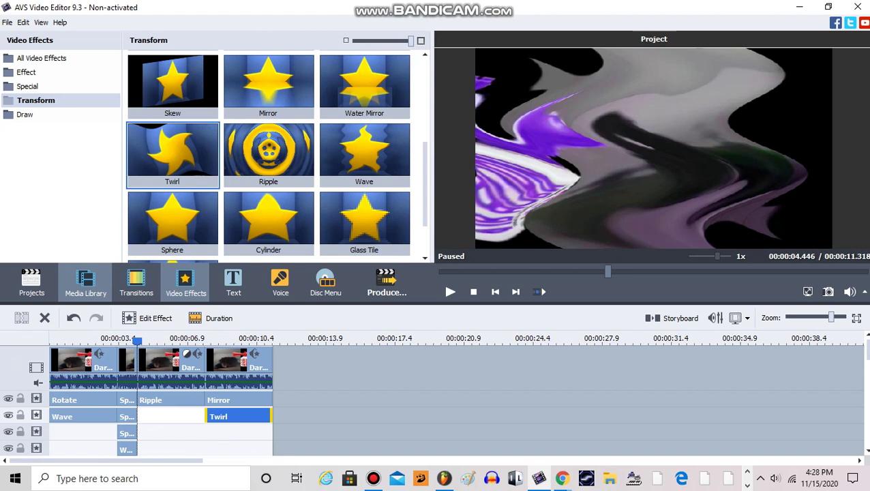
{"action": "left_click", "coordinate": [85, 283]}
{"action": "left_click_drag", "start_coordinate": [172, 87], "coordinate": [307, 369]}
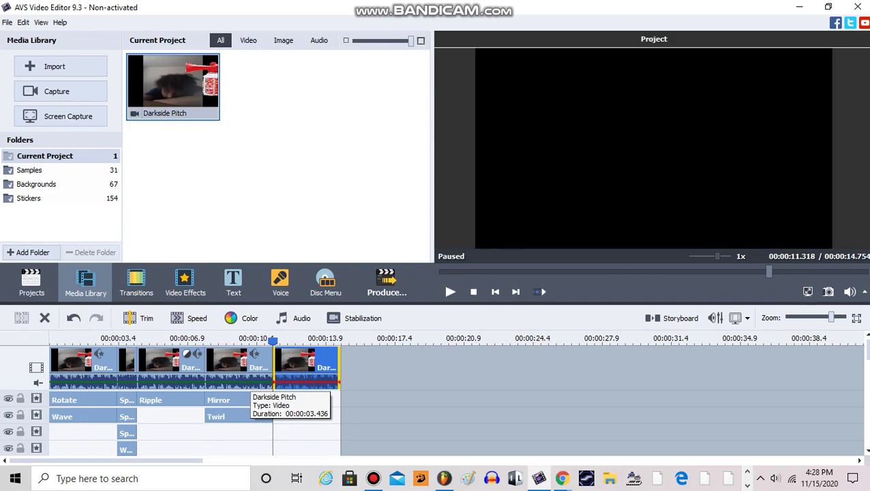
Duplicate the fourth clip's Mirror effect beneath the fifth clip and replace the copy with Colorize.
{"action": "left_click", "coordinate": [239, 400]}
{"action": "right_click", "coordinate": [240, 400]}
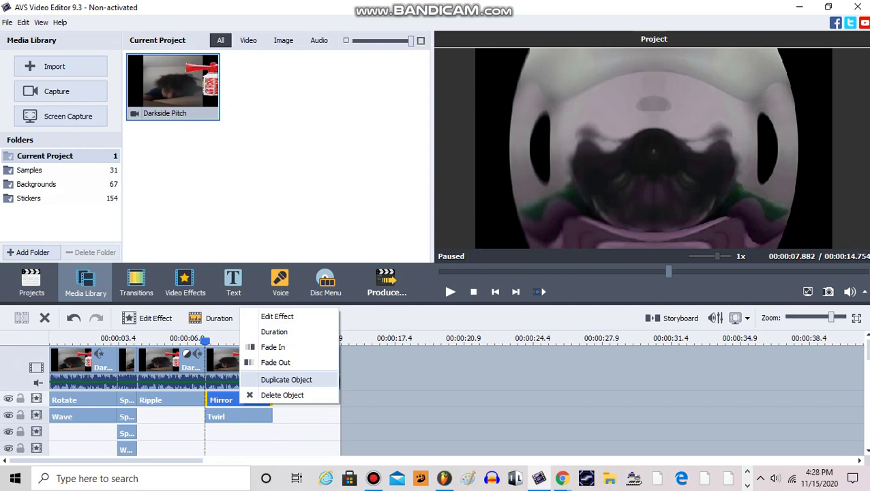
{"action": "left_click", "coordinate": [286, 380]}
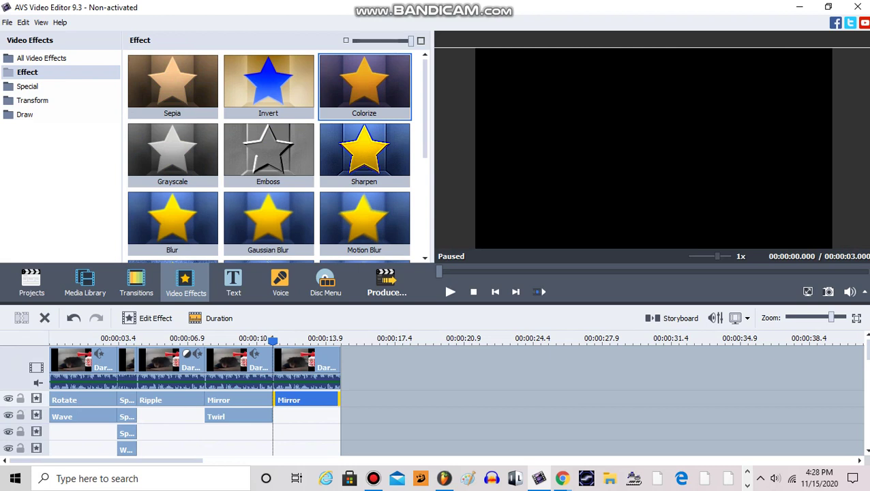
{"action": "left_click_drag", "start_coordinate": [364, 82], "coordinate": [306, 400]}
Set the fifth clip's Colorize effect to Red 0 and Blue 255.
{"action": "left_click", "coordinate": [147, 319]}
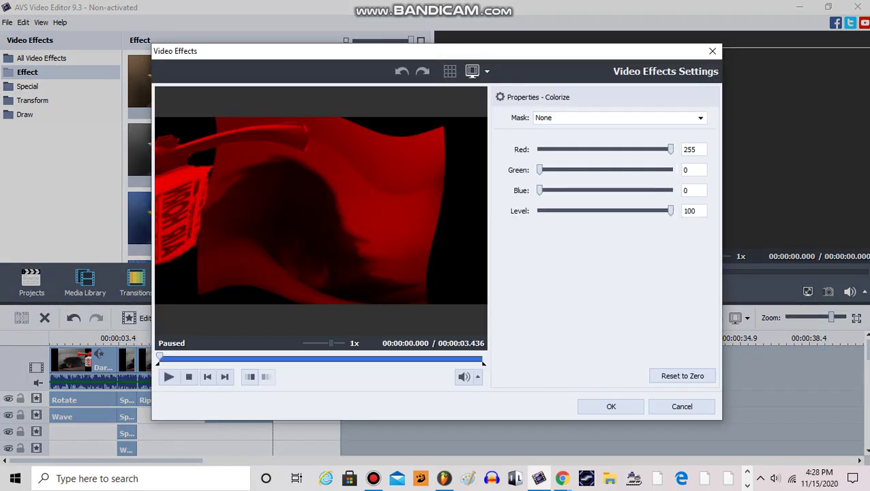
{"action": "double_click", "coordinate": [690, 149]}
{"action": "type", "text": "0"}
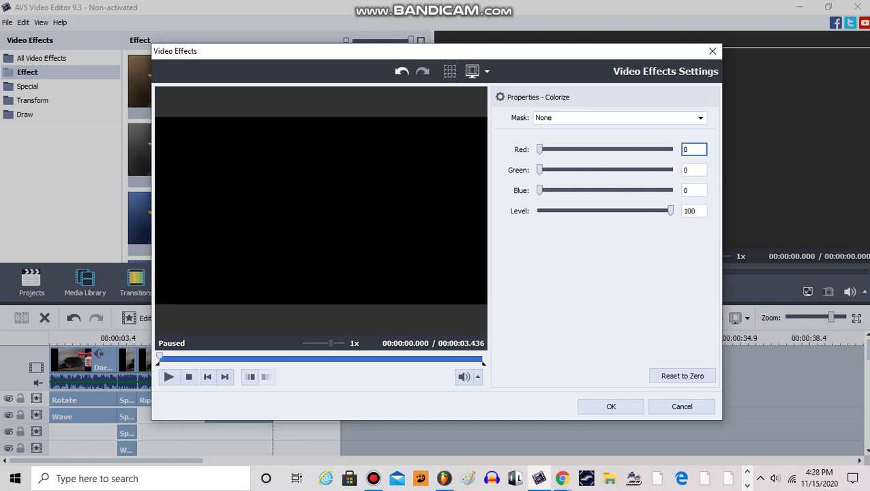
{"action": "key", "text": "Tab"}
{"action": "key", "text": "Tab"}
{"action": "type", "text": "255"}
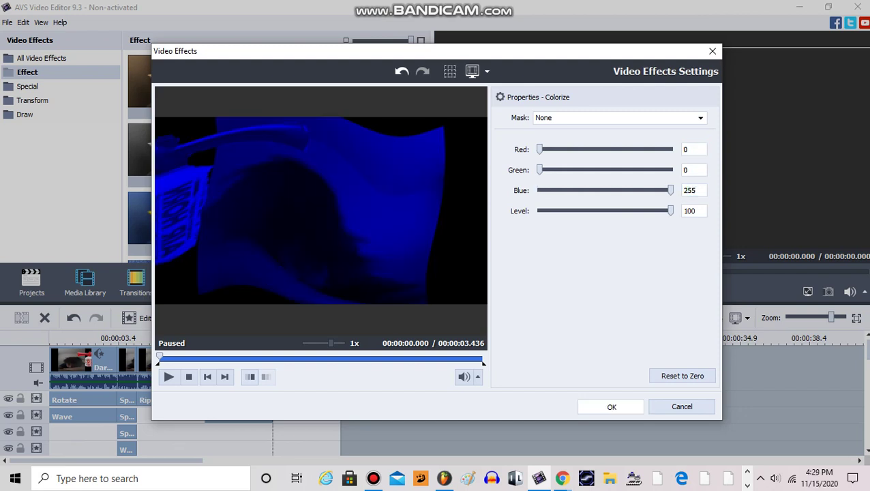
{"action": "key", "text": "Return"}
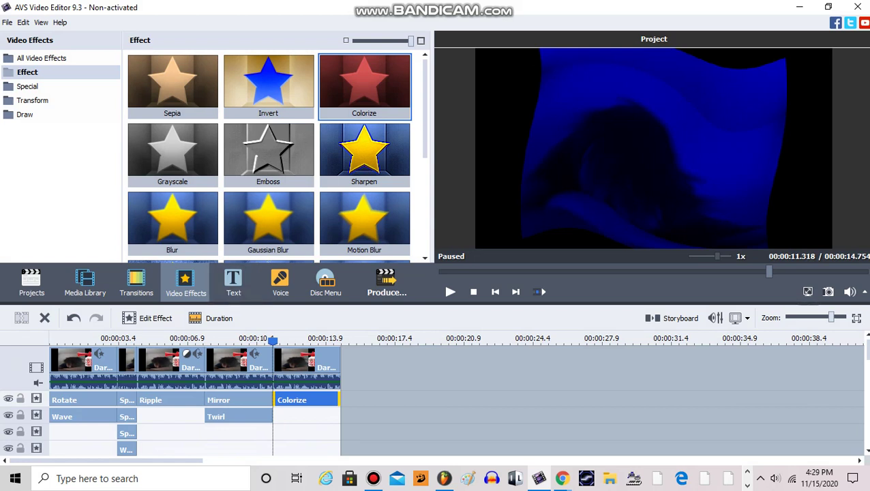
Duplicate the fourth clip's Twirl effect beneath the fifth clip's Colorize and replace the copy with Color Exchange.
{"action": "left_click", "coordinate": [229, 416]}
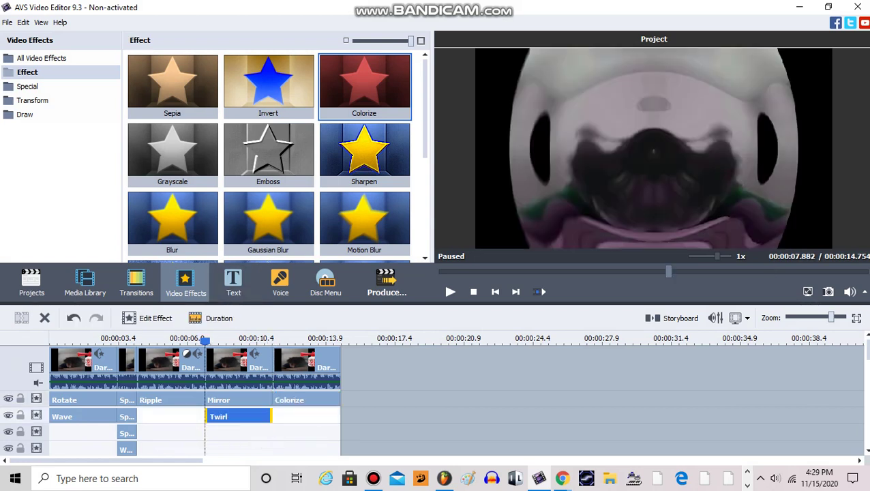
{"action": "right_click", "coordinate": [235, 418]}
{"action": "left_click", "coordinate": [279, 392]}
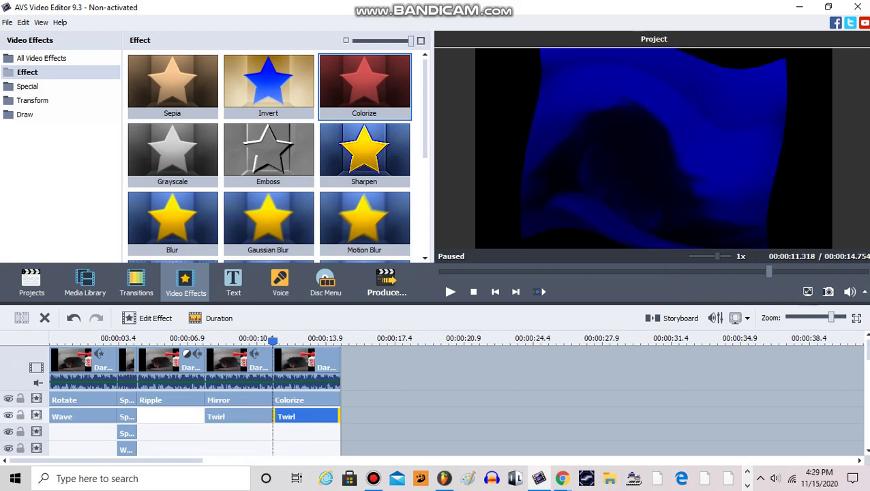
{"action": "left_click", "coordinate": [28, 87]}
{"action": "right_click", "coordinate": [228, 97]}
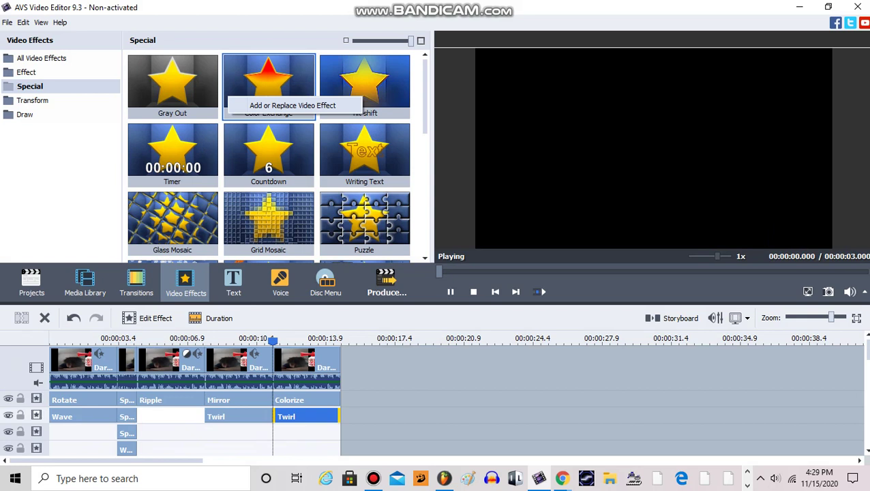
{"action": "left_click", "coordinate": [293, 105]}
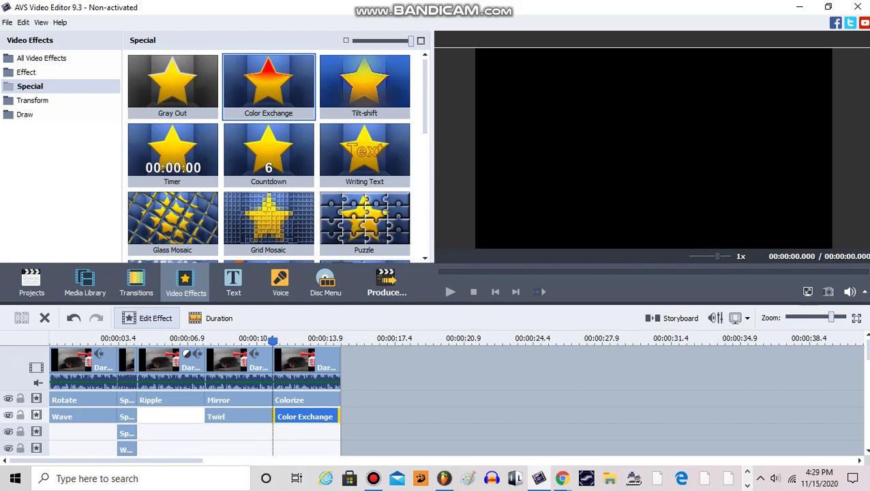
{"action": "left_click", "coordinate": [374, 479]}
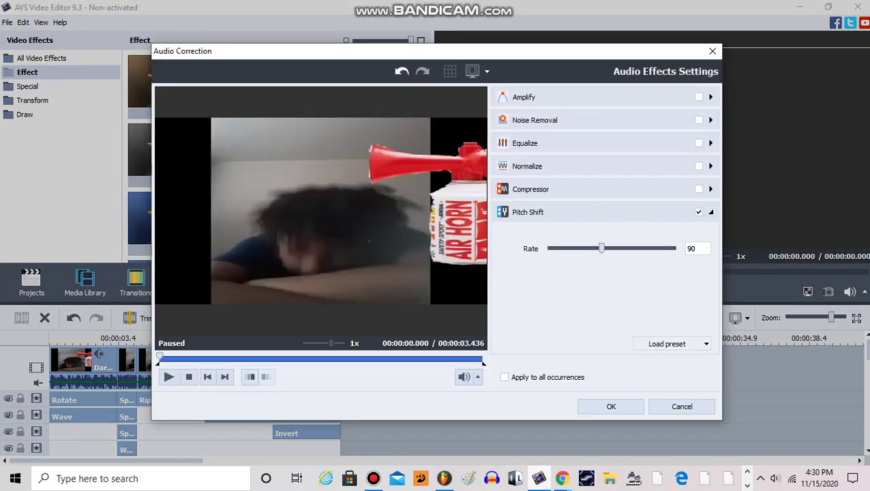
Apply Pitch Shift with a Rate of 90 to the fifth clip's audio and return the playhead to the project start.
{"action": "left_click", "coordinate": [611, 407]}
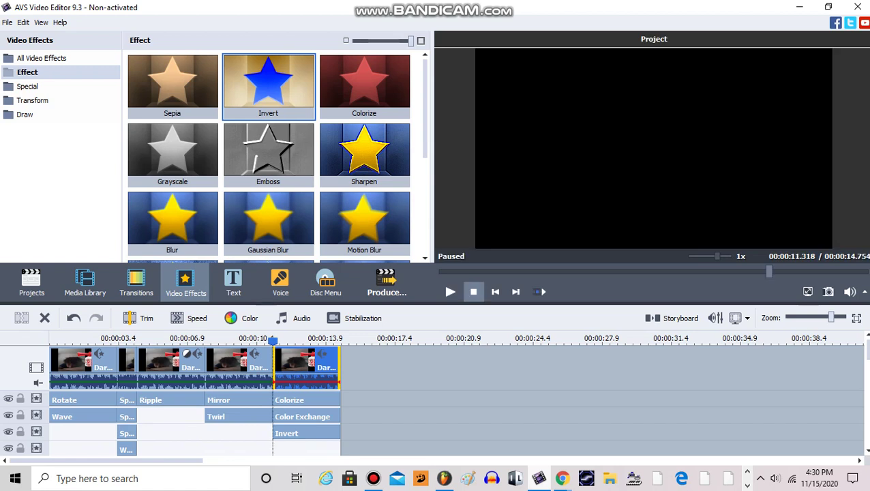
{"action": "left_click", "coordinate": [473, 292]}
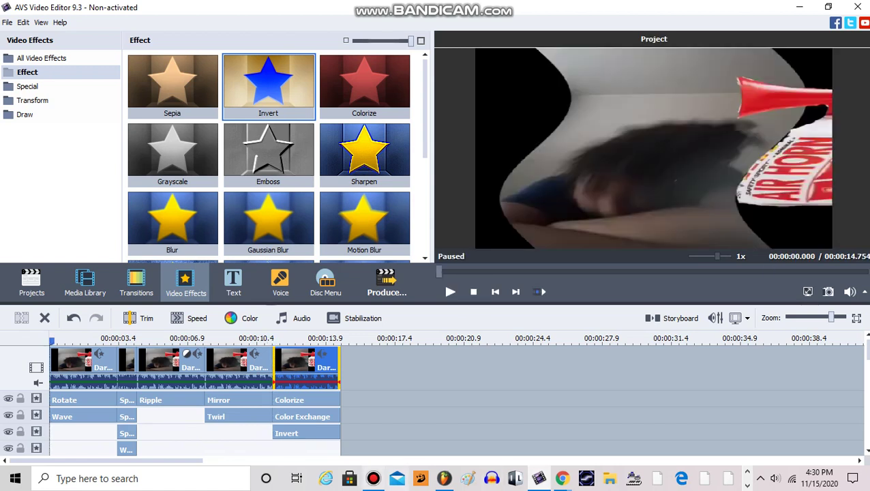
{"action": "left_click", "coordinate": [373, 479]}
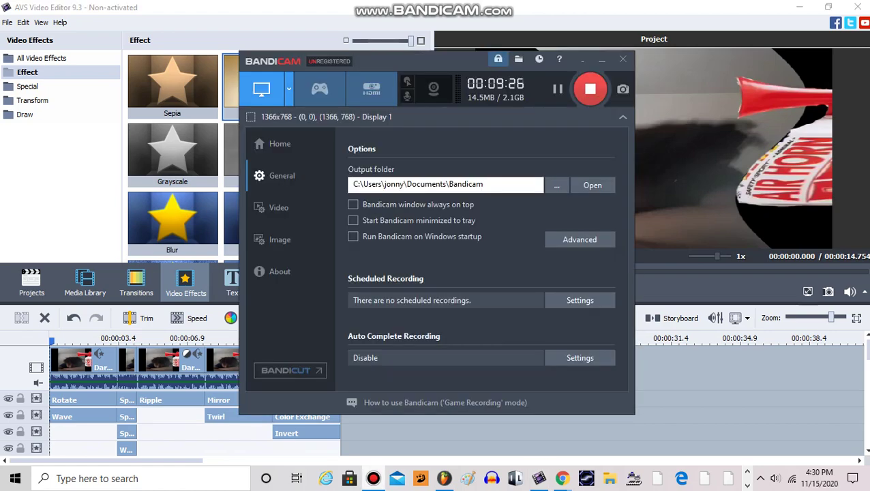